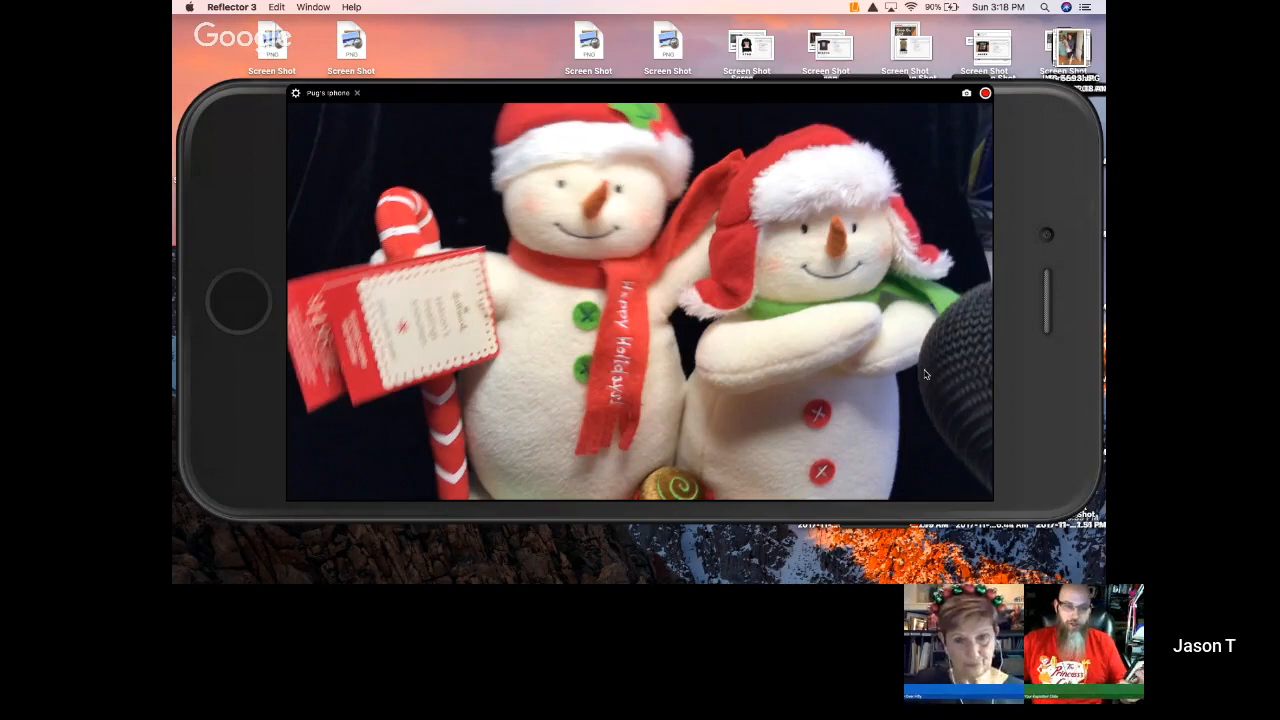
- Close the mirrored iPhone camera view
{"action": "left_click", "coordinate": [358, 94]}
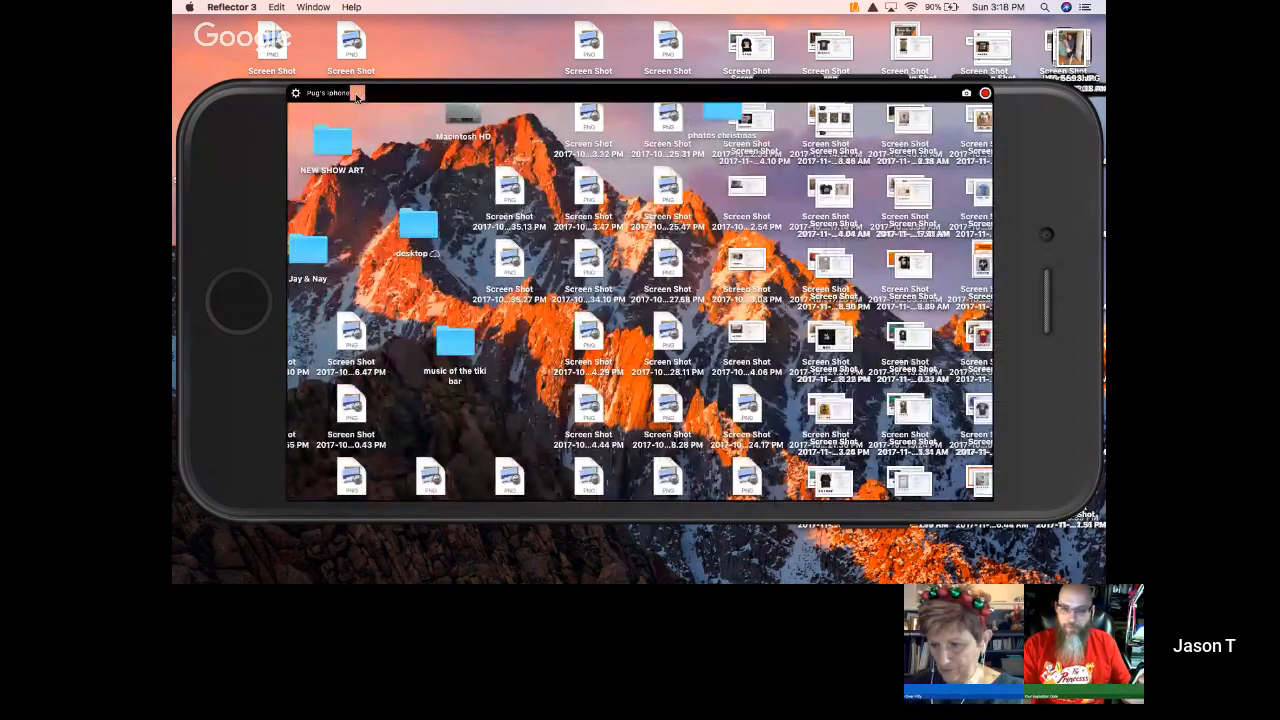
{"action": "left_click", "coordinate": [358, 94]}
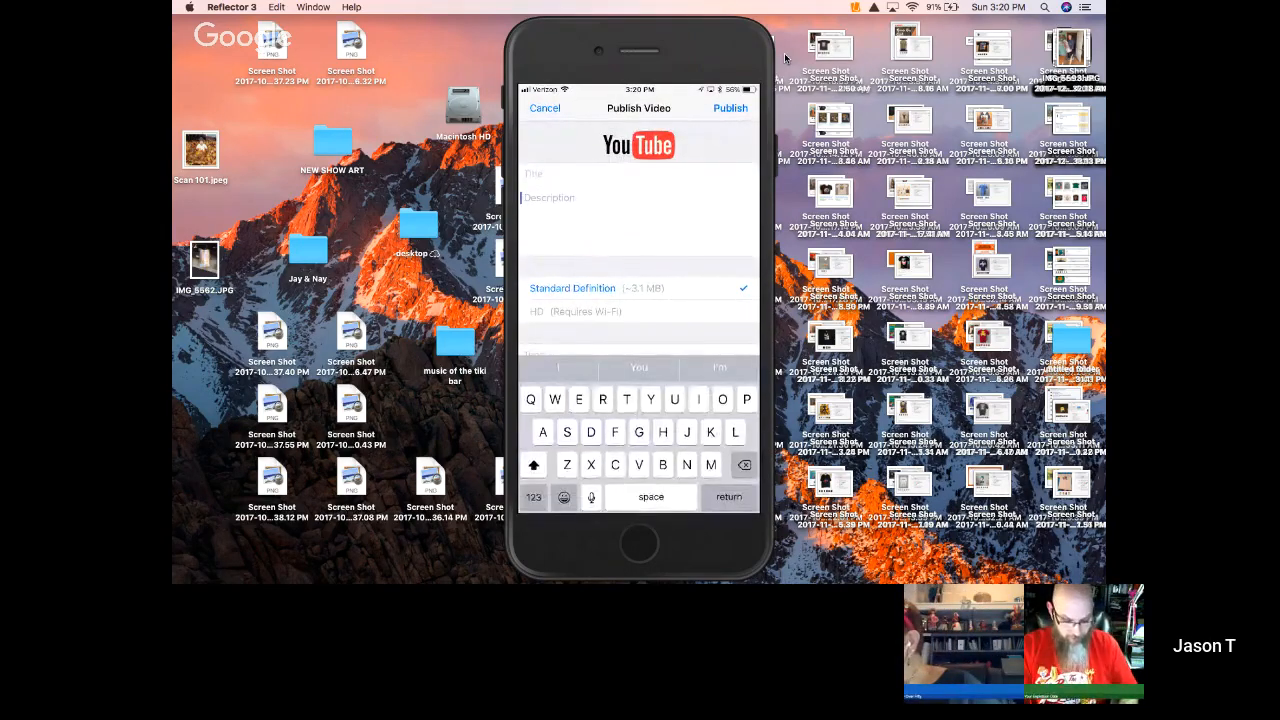
- Enter "2008 Hallmark Buddies Snowmen Singing Plush" as the title of the YouTube video being published
{"action": "type", "text": "2008"}
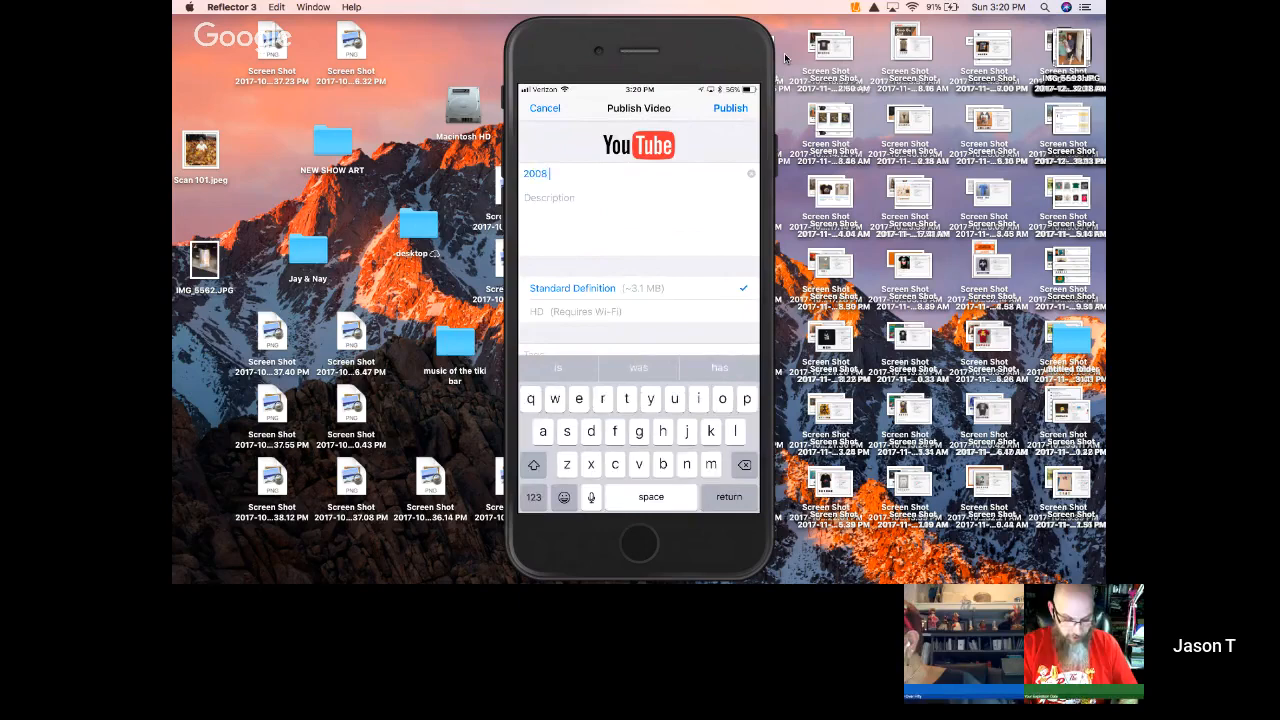
{"action": "type", "text": " Hallmark"}
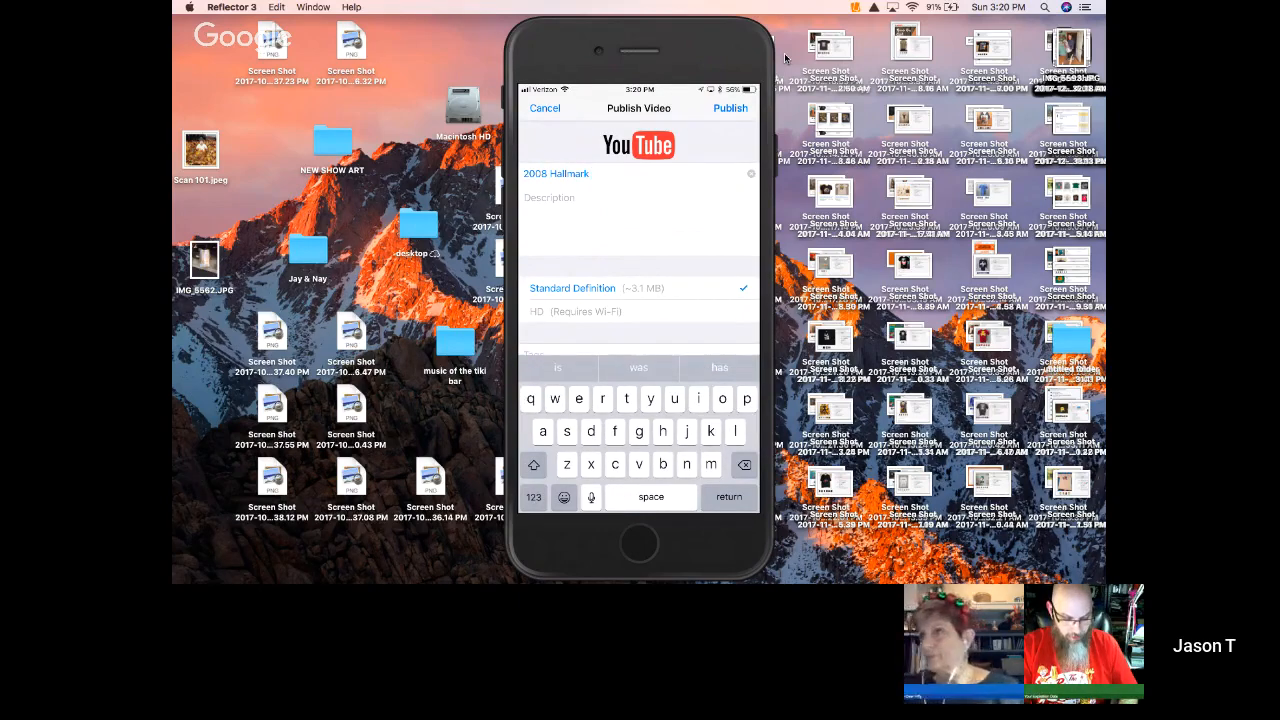
{"action": "key", "text": "shift"}
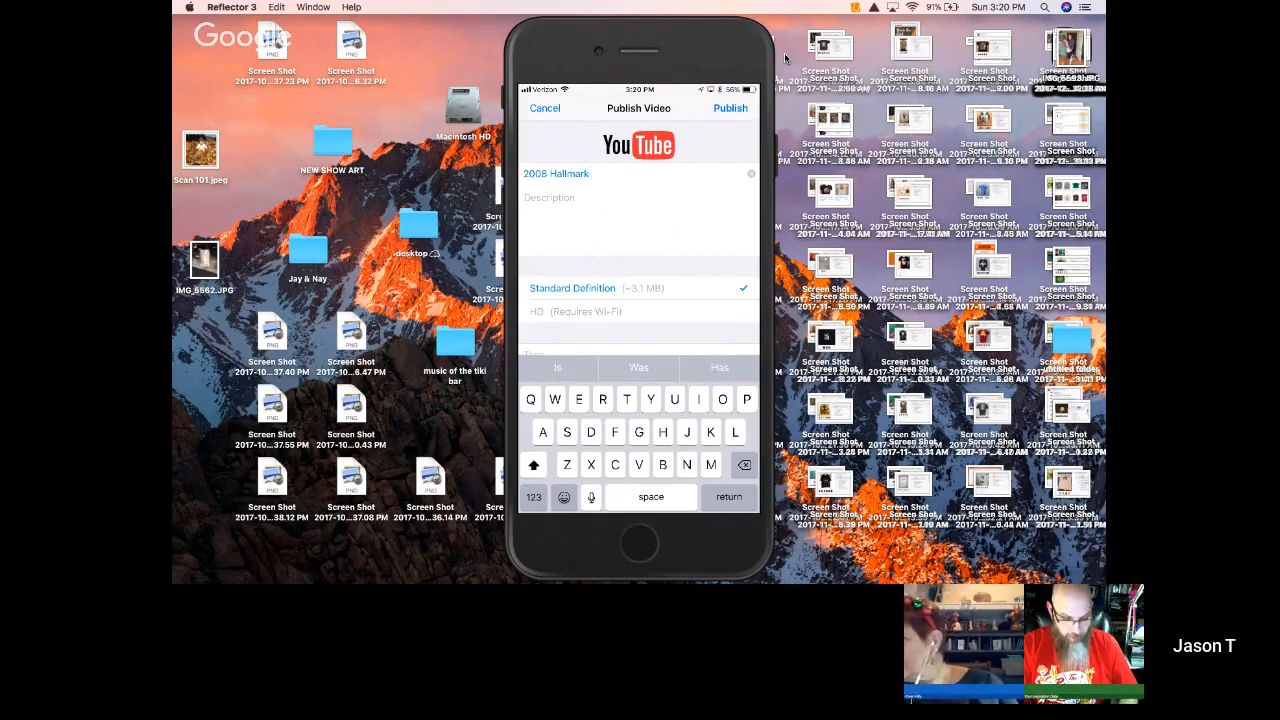
{"action": "type", "text": "Buddi"}
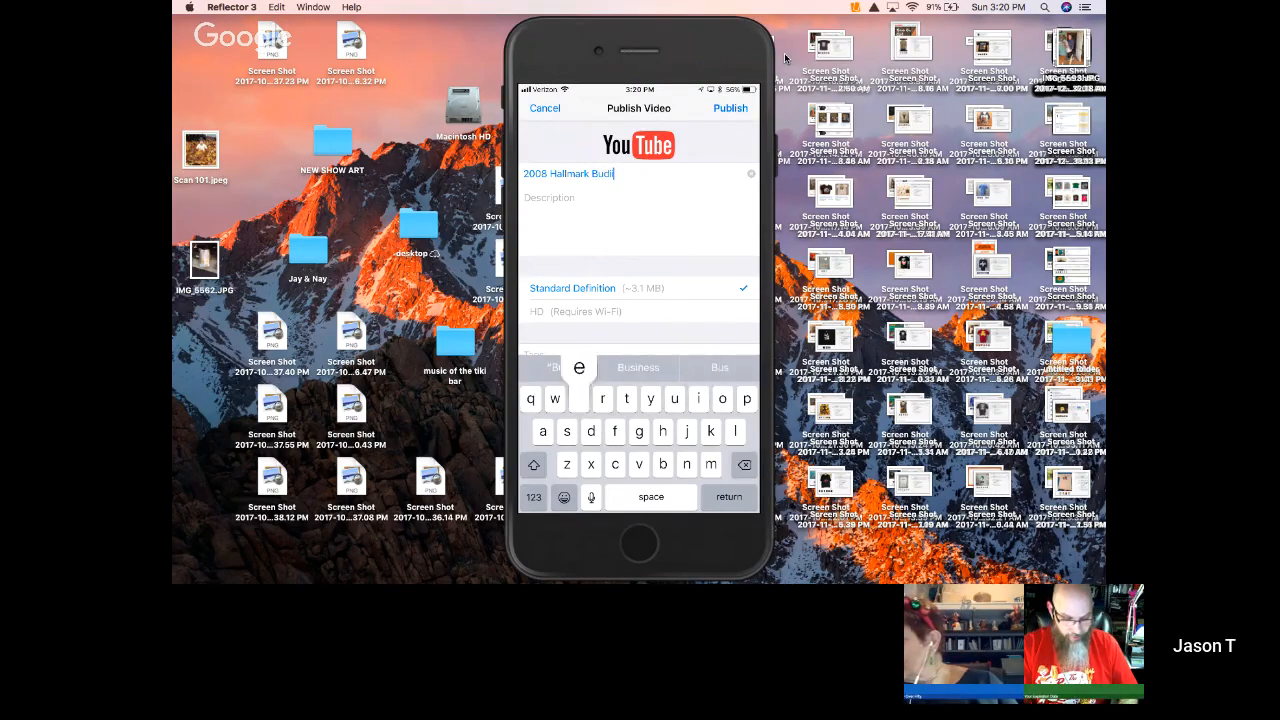
{"action": "type", "text": "e"}
{"action": "key", "text": "BackSpace"}
{"action": "key", "text": "BackSpace"}
{"action": "type", "text": "die"}
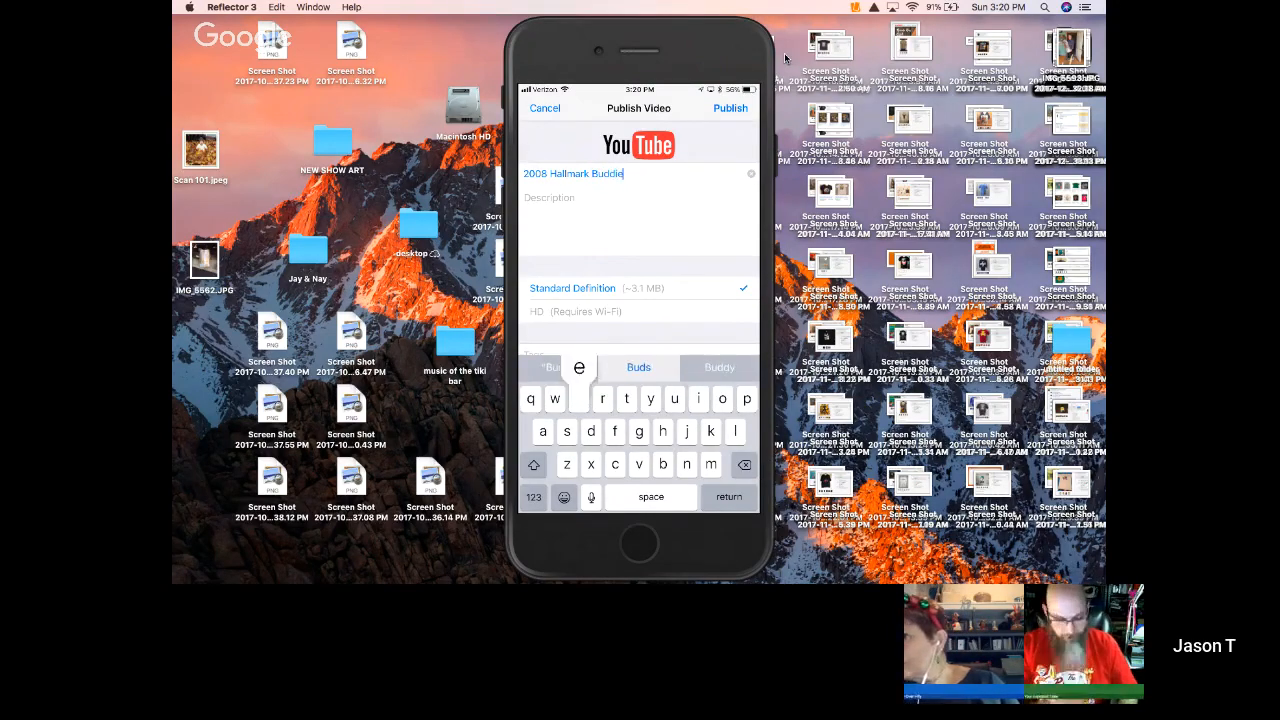
{"action": "type", "text": "s Snowmen"}
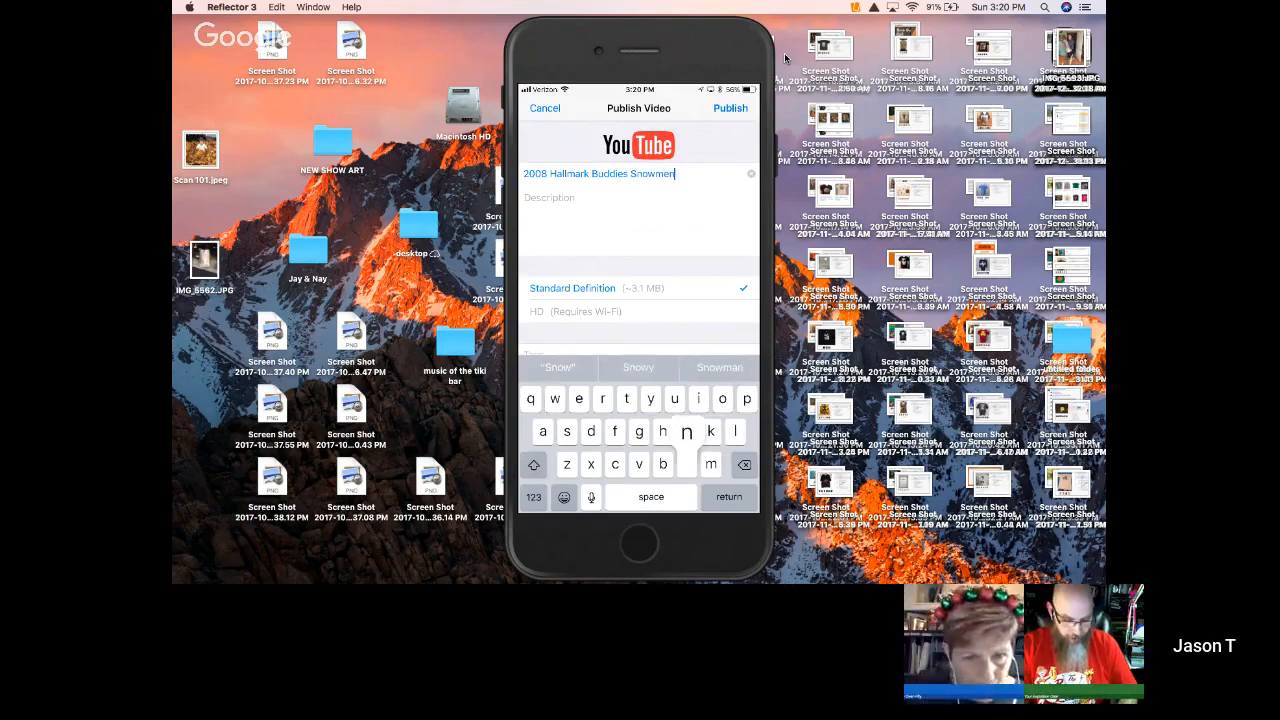
{"action": "type", "text": " Sing"}
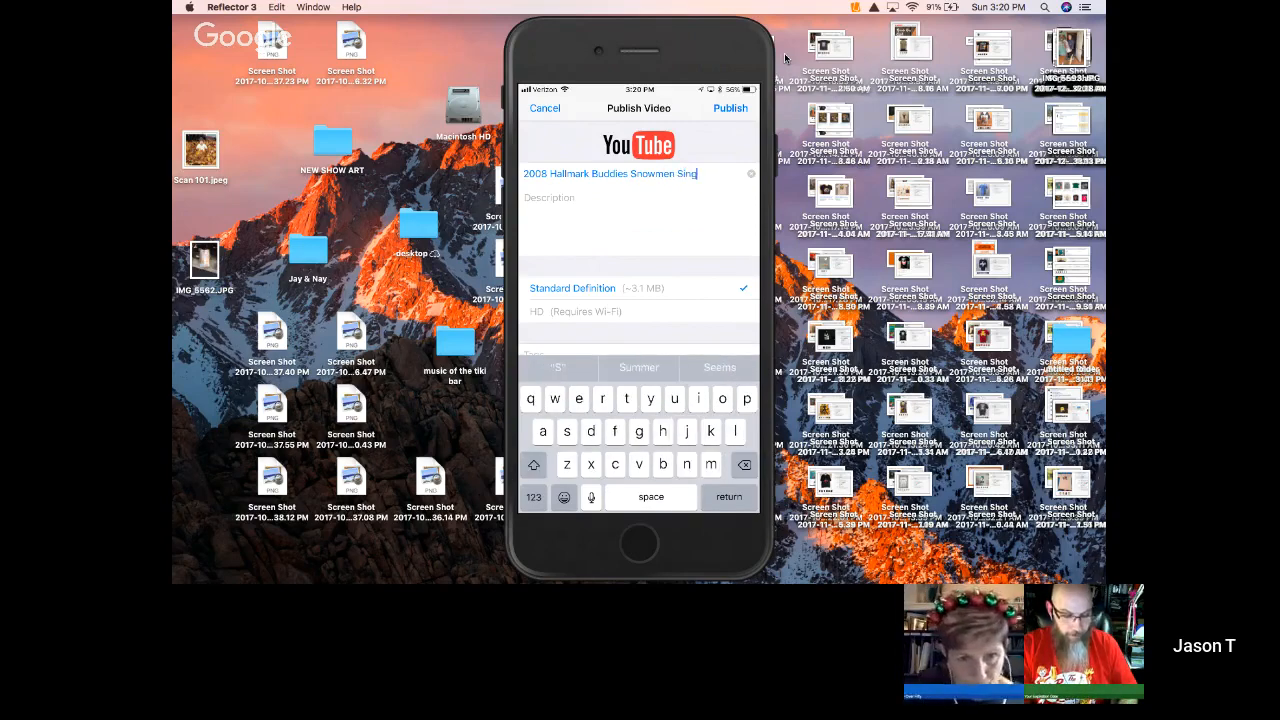
{"action": "type", "text": "ing Plush"}
{"action": "key", "text": "Return"}
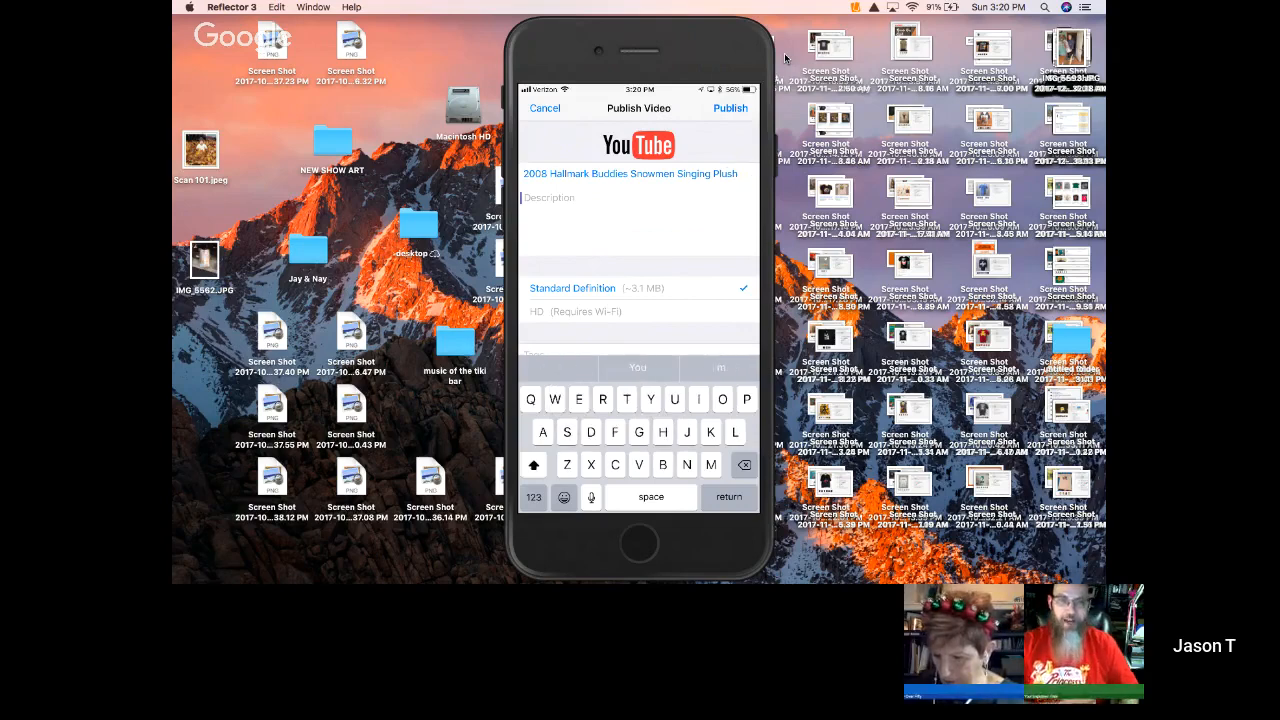
- Enter "Happy holidays" as the video's description
{"action": "type", "text": "Happ"}
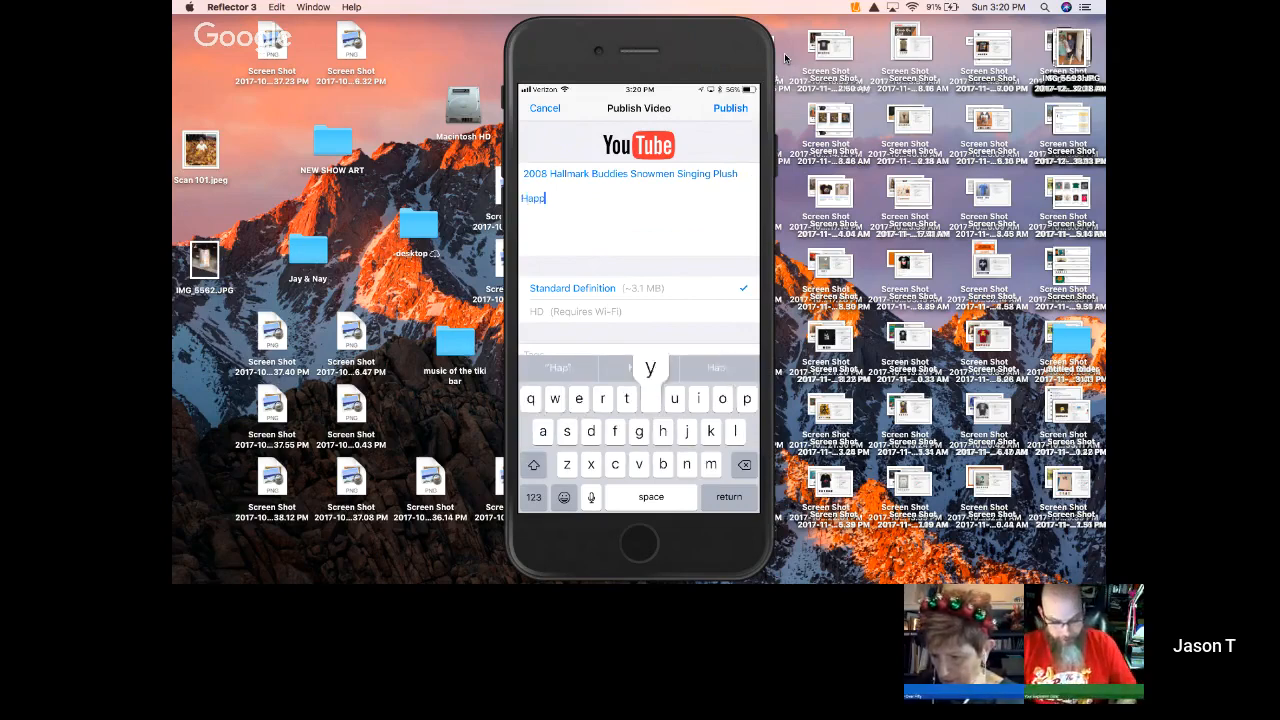
{"action": "type", "text": "y holiday"}
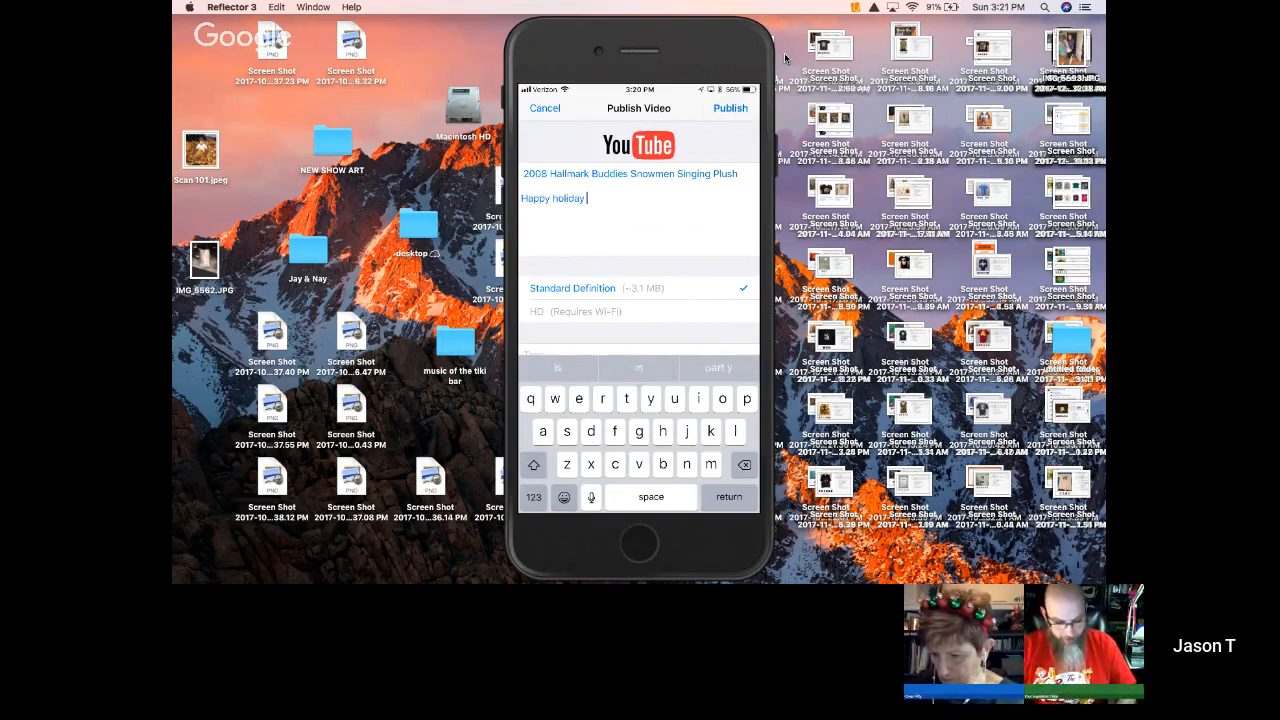
{"action": "key", "text": "BackSpace"}
{"action": "type", "text": "s"}
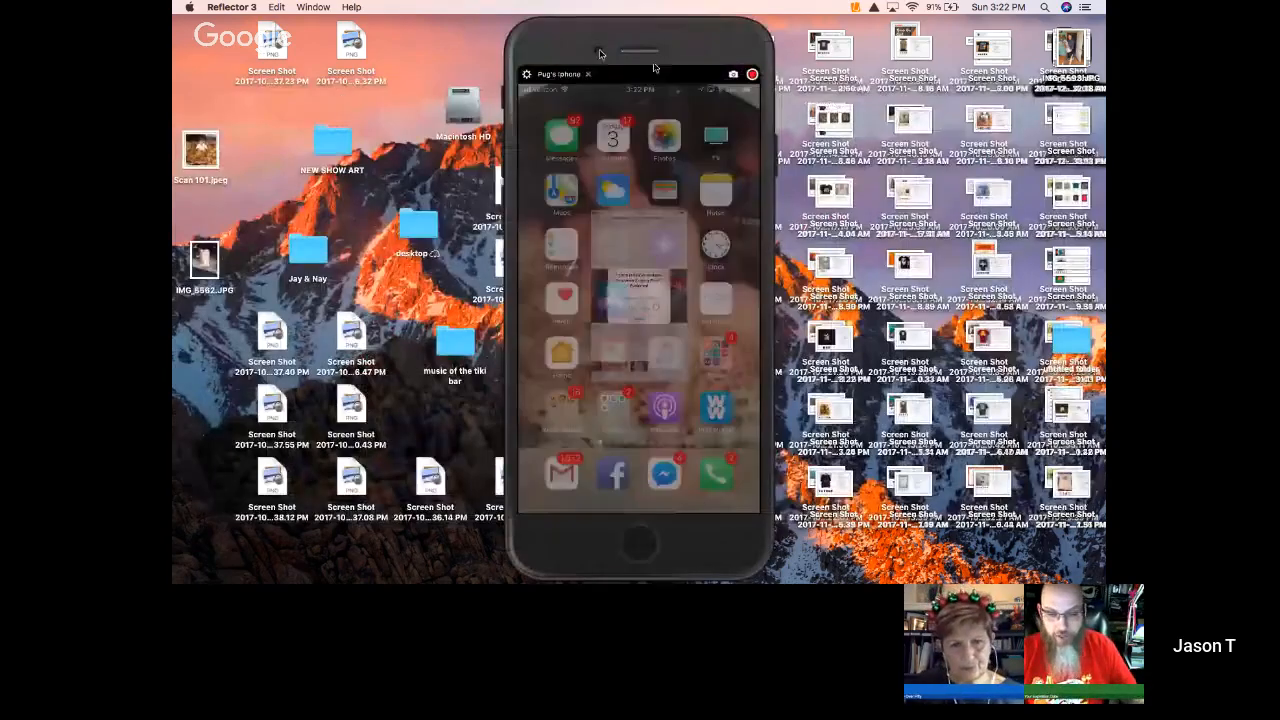
- Disconnect the mirrored iPhone from Reflector and bring back the minimized Chrome window
{"action": "left_click", "coordinate": [856, 7]}
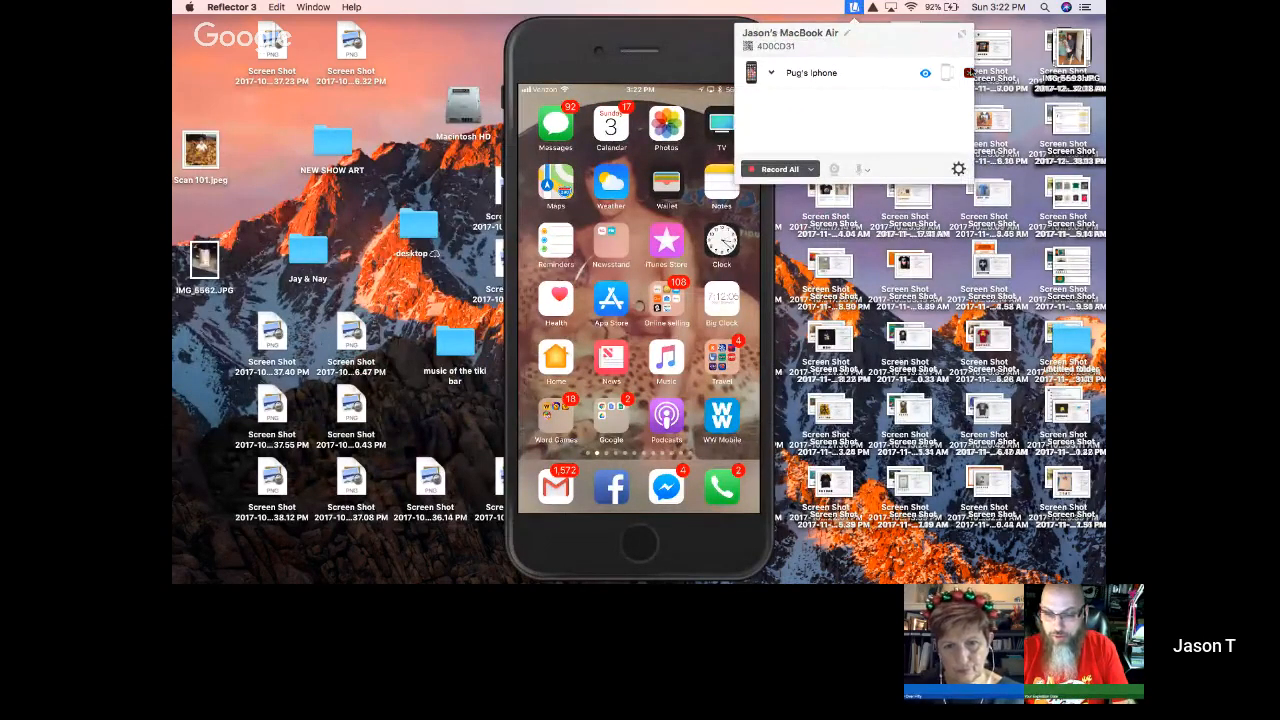
{"action": "left_click", "coordinate": [968, 73]}
{"action": "mouse_move", "coordinate": [940, 572]}
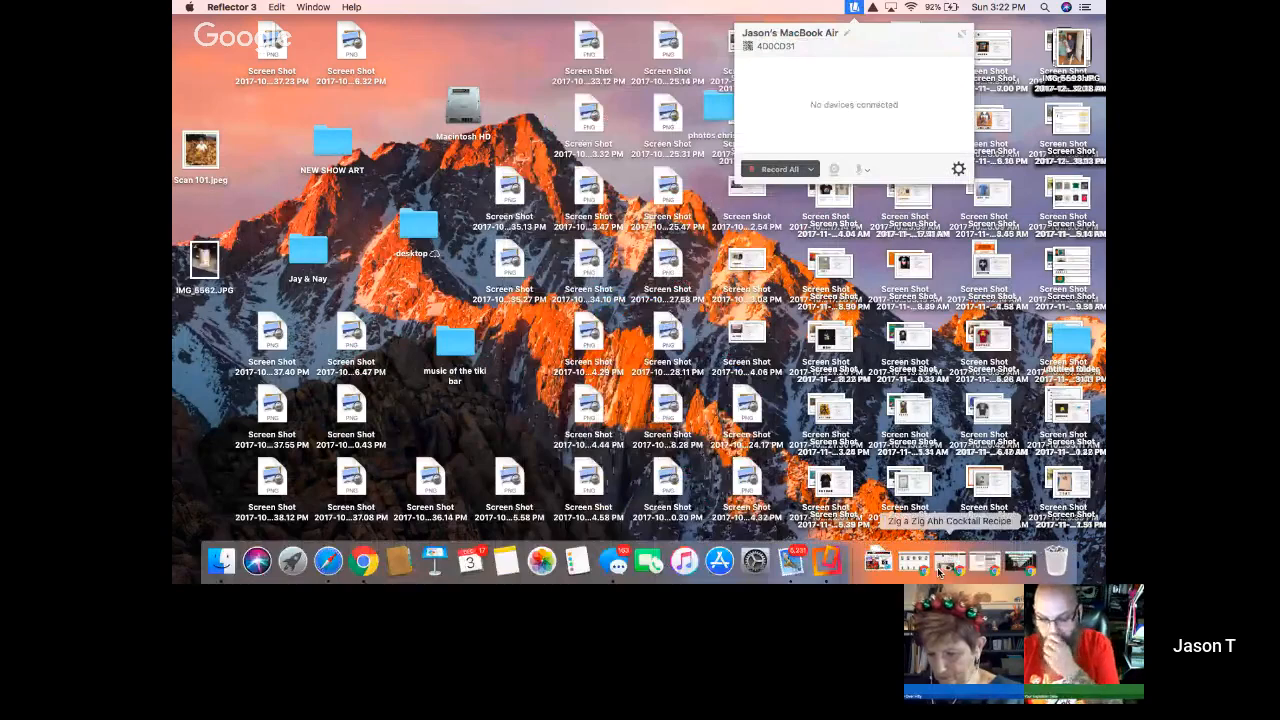
{"action": "left_click", "coordinate": [1010, 570]}
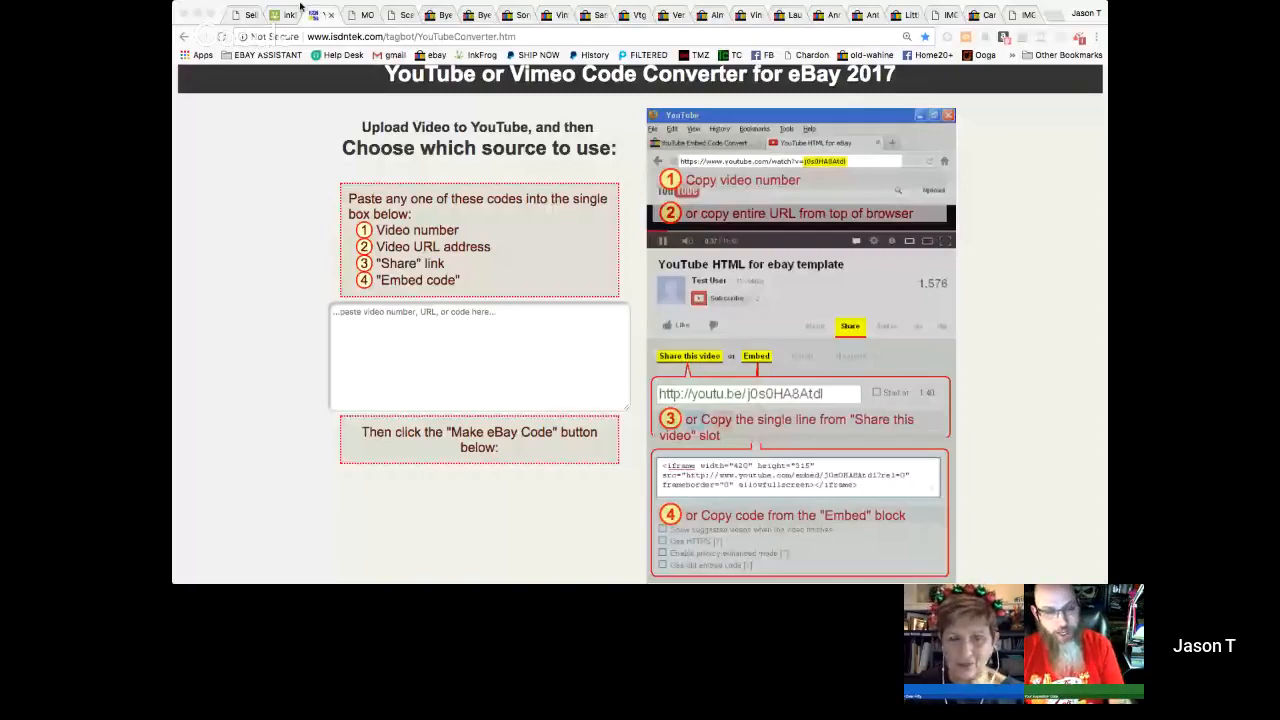
- Go to the YouTube Video Manager and open the details of the 2008 Hallmark Buddies Snowmen Singing Plush video
{"action": "left_click", "coordinate": [279, 15]}
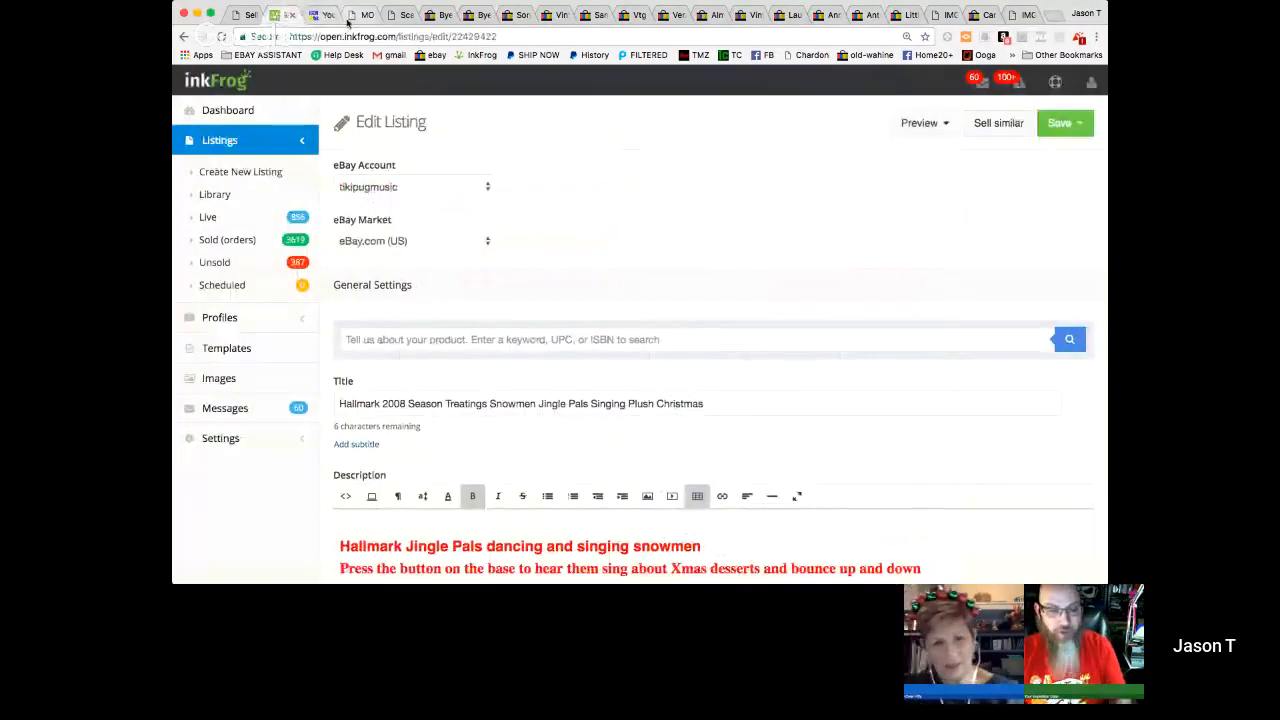
{"action": "left_click", "coordinate": [349, 18]}
{"action": "left_click", "coordinate": [246, 15]}
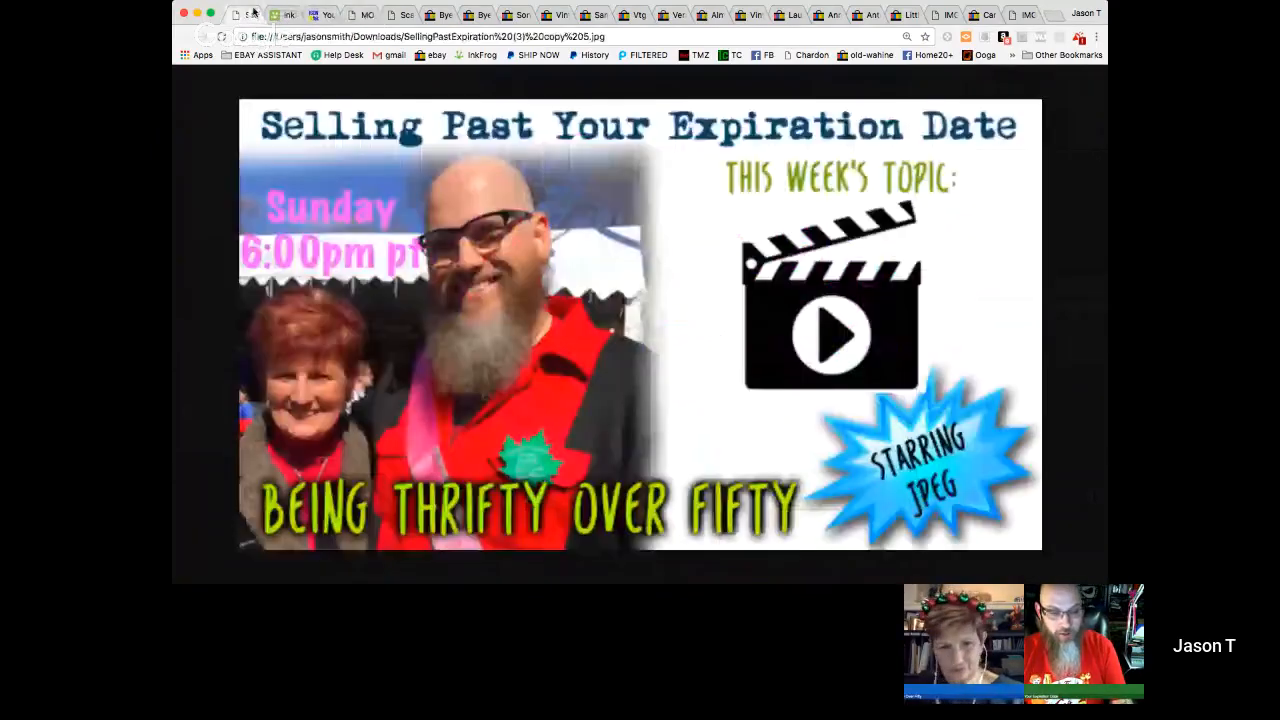
{"action": "left_click", "coordinate": [285, 262]}
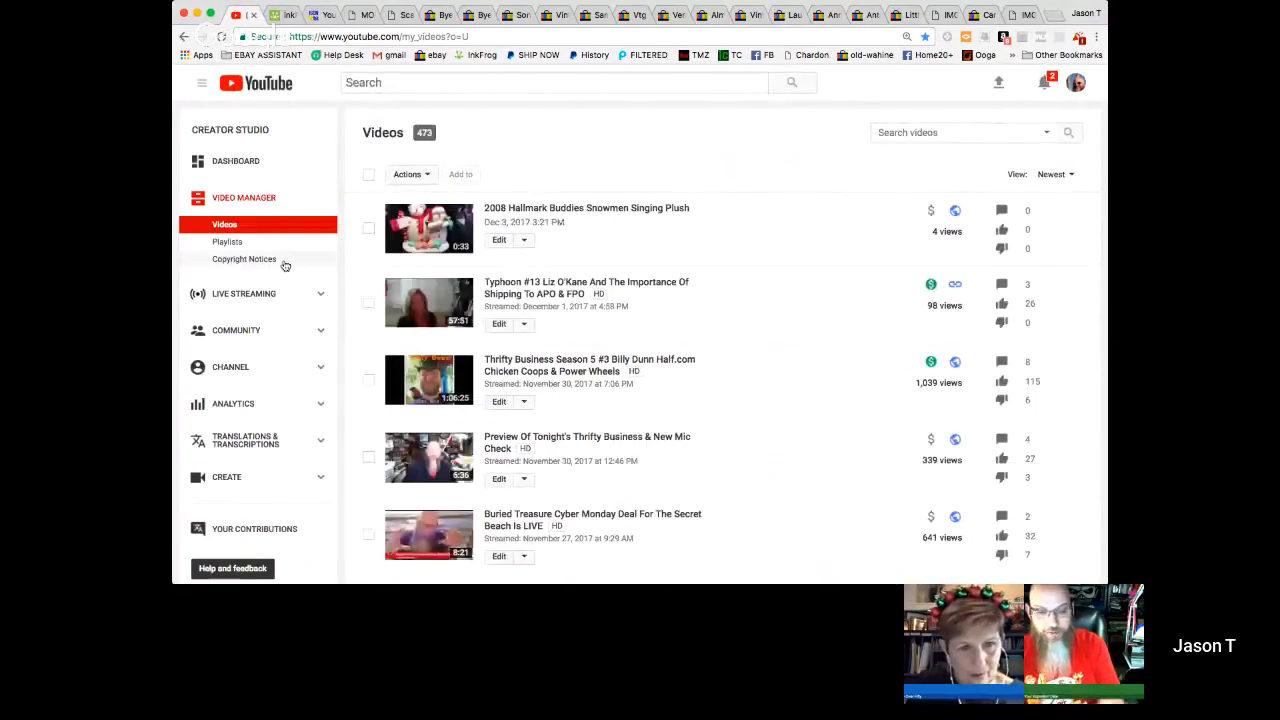
{"action": "left_click", "coordinate": [597, 212]}
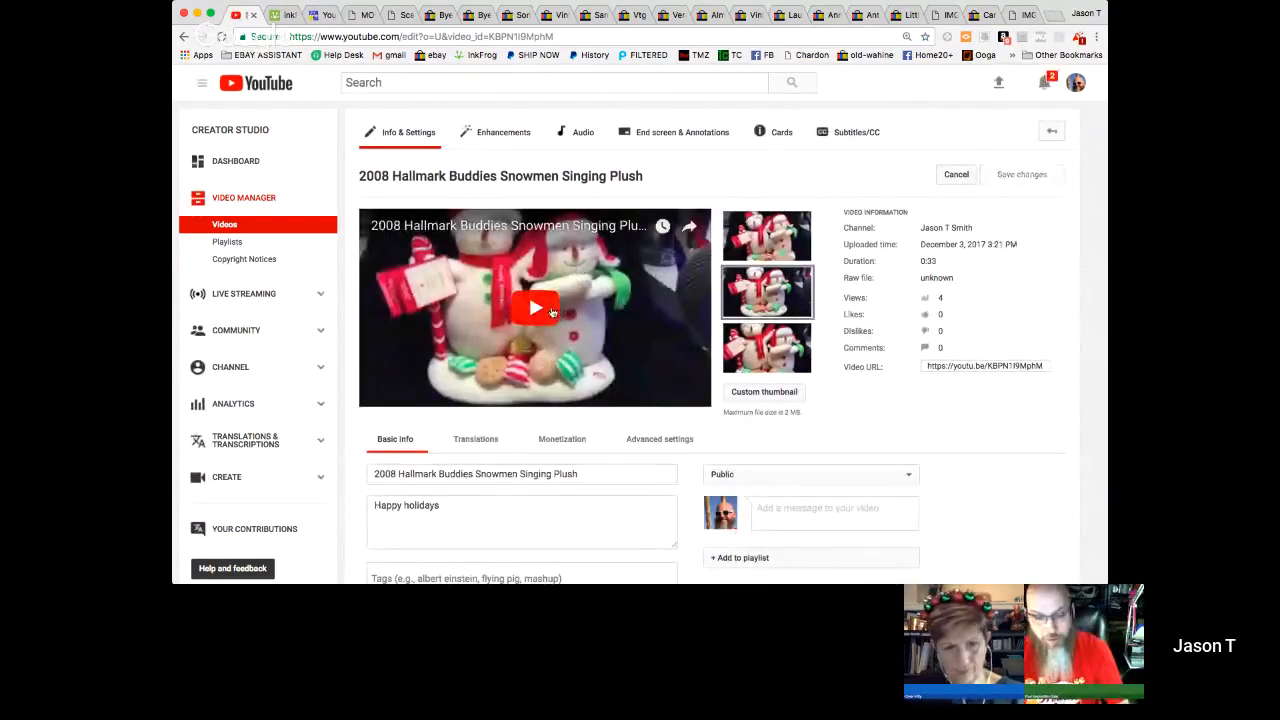
- Play part of the snowmen video and reopen its details from the list of uploaded videos
{"action": "left_click", "coordinate": [548, 306]}
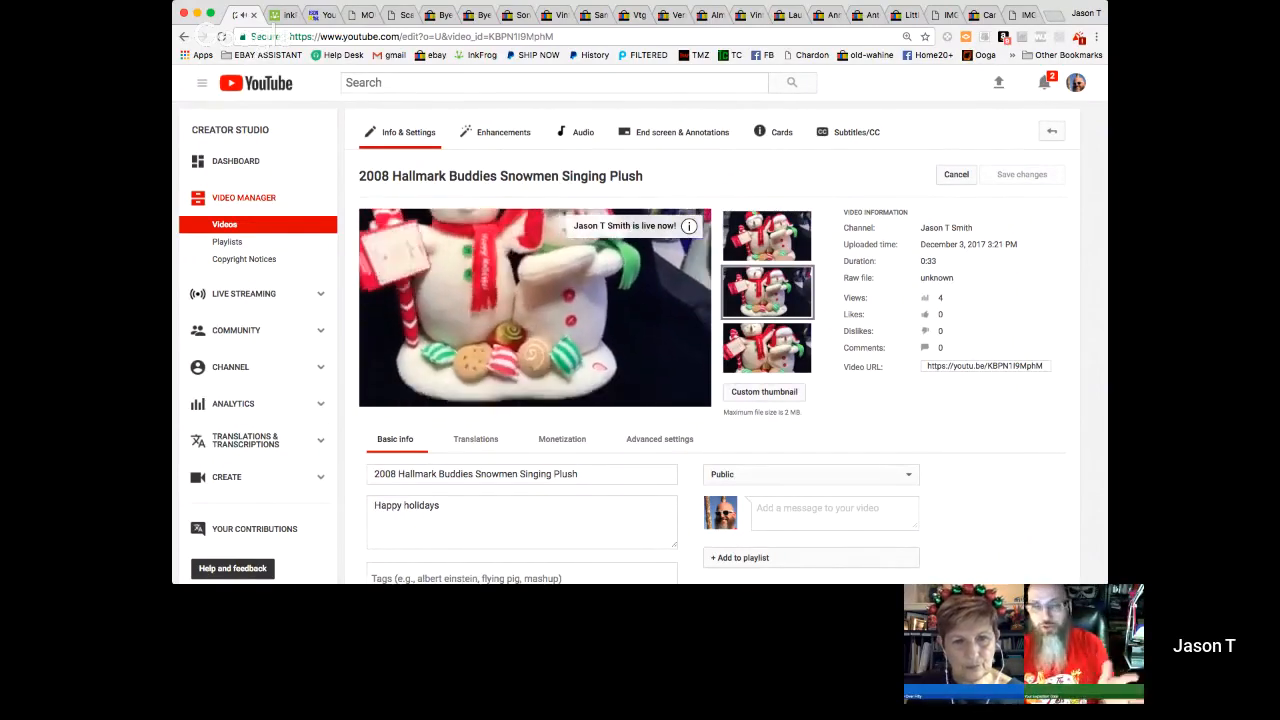
{"action": "mouse_move", "coordinate": [381, 397]}
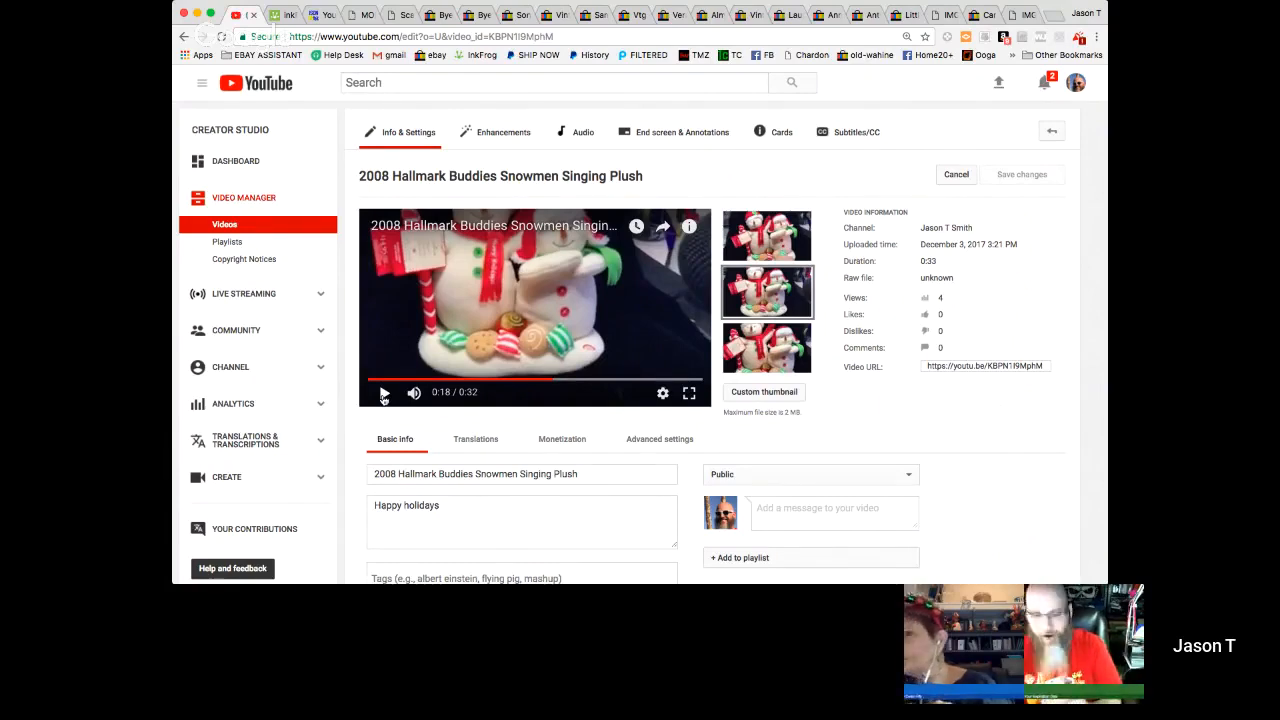
{"action": "scroll", "coordinate": [383, 399], "scroll_direction": "left", "scroll_amount": 5}
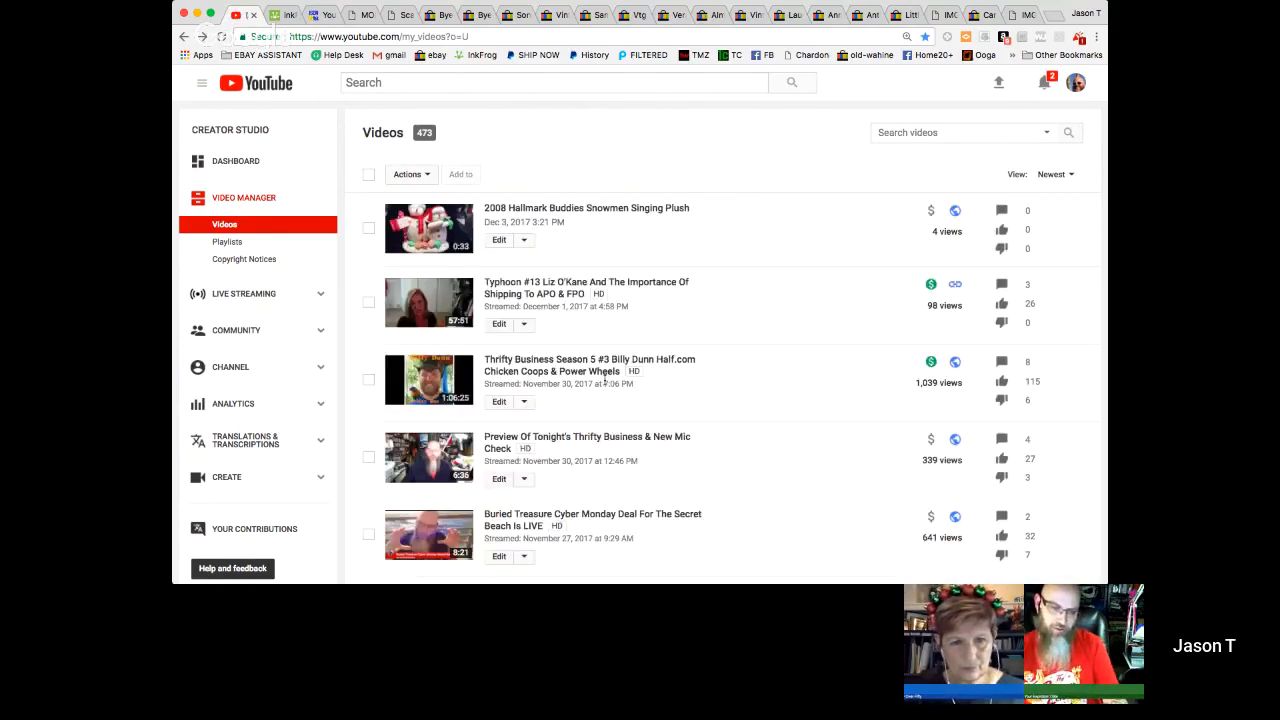
{"action": "scroll", "coordinate": [604, 382], "scroll_direction": "down", "scroll_amount": 2}
{"action": "scroll", "coordinate": [604, 380], "scroll_direction": "up", "scroll_amount": 2}
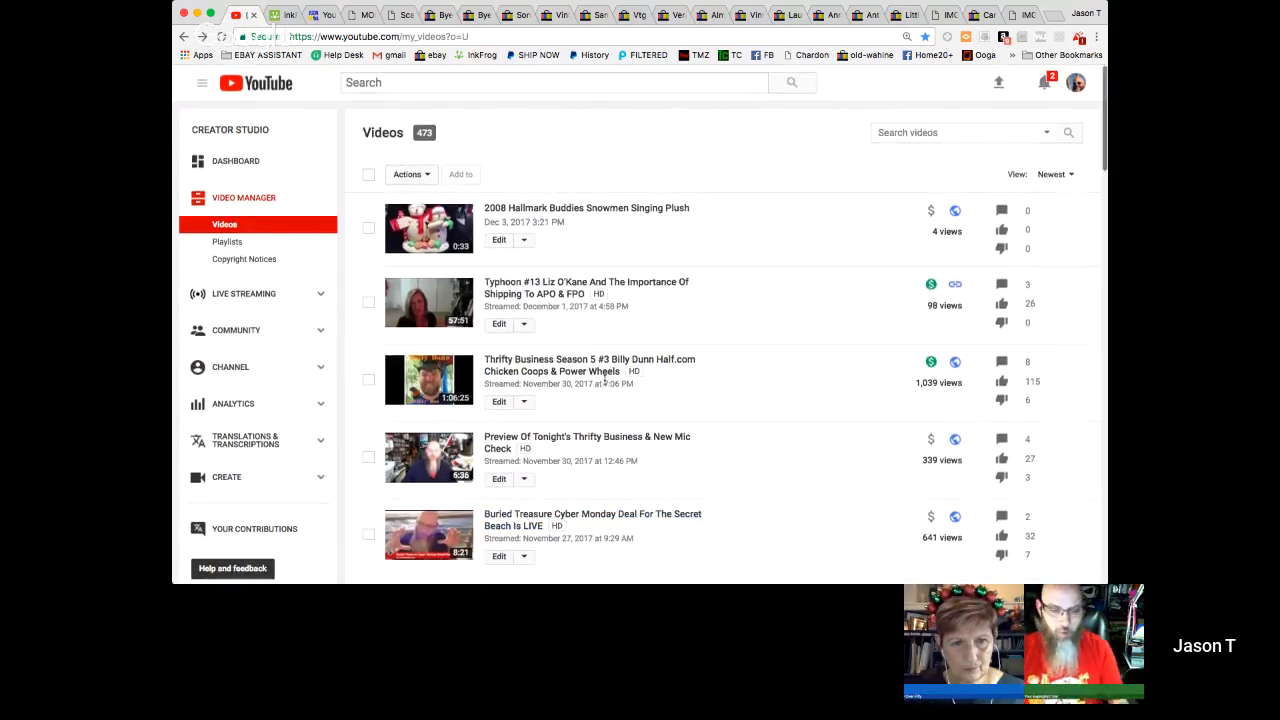
{"action": "left_click", "coordinate": [547, 212]}
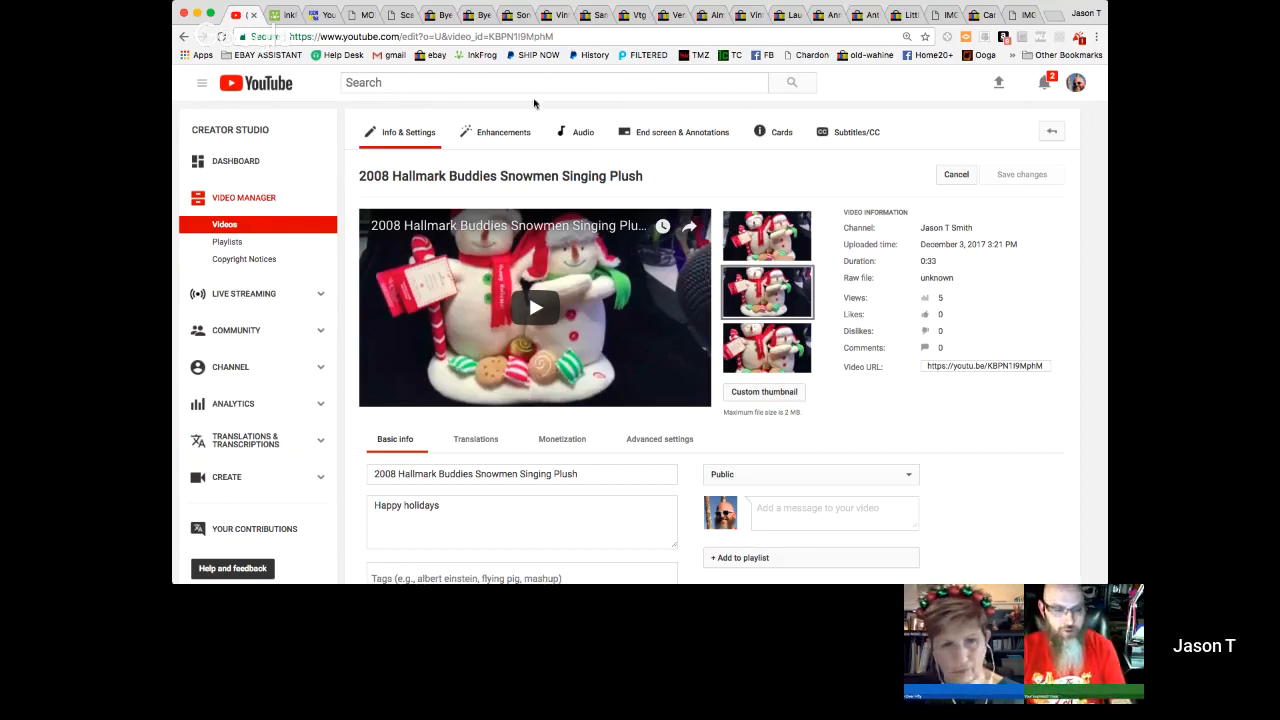
- Select the snowmen video's short youtu.be address in its video information
{"action": "left_click_drag", "start_coordinate": [264, 130], "coordinate": [188, 129]}
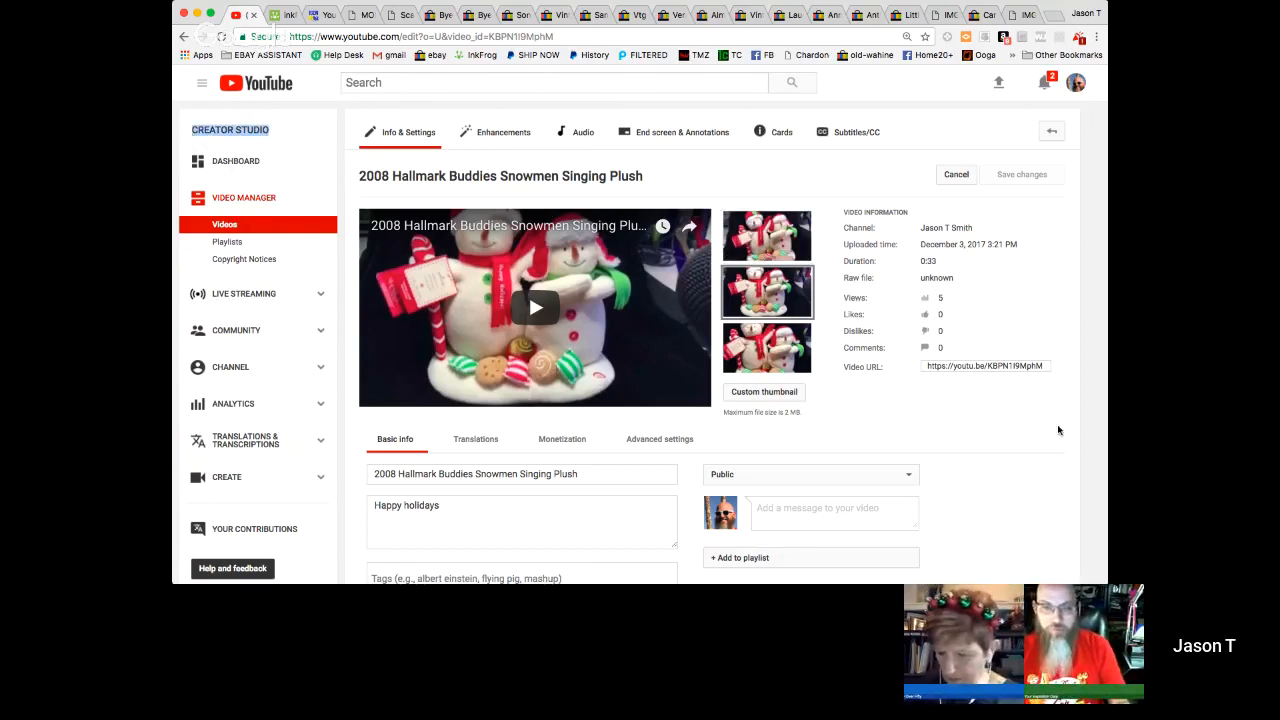
{"action": "left_click", "coordinate": [573, 40]}
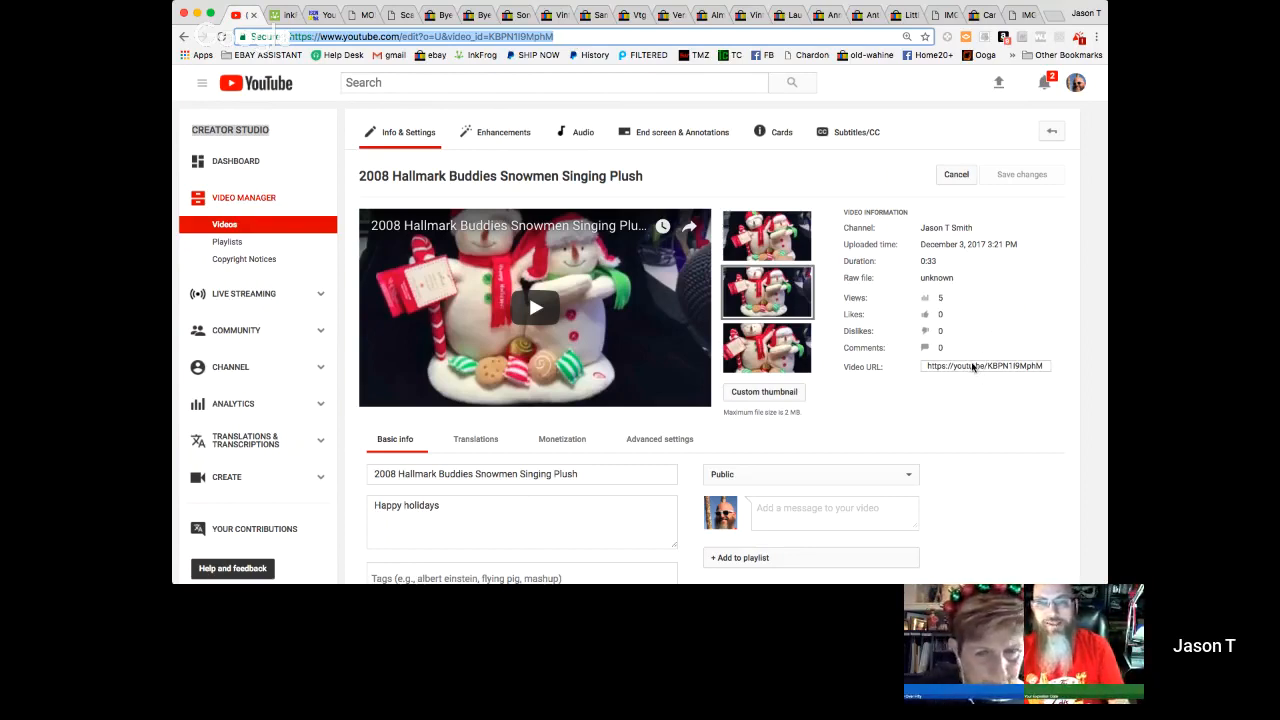
{"action": "left_click", "coordinate": [971, 367]}
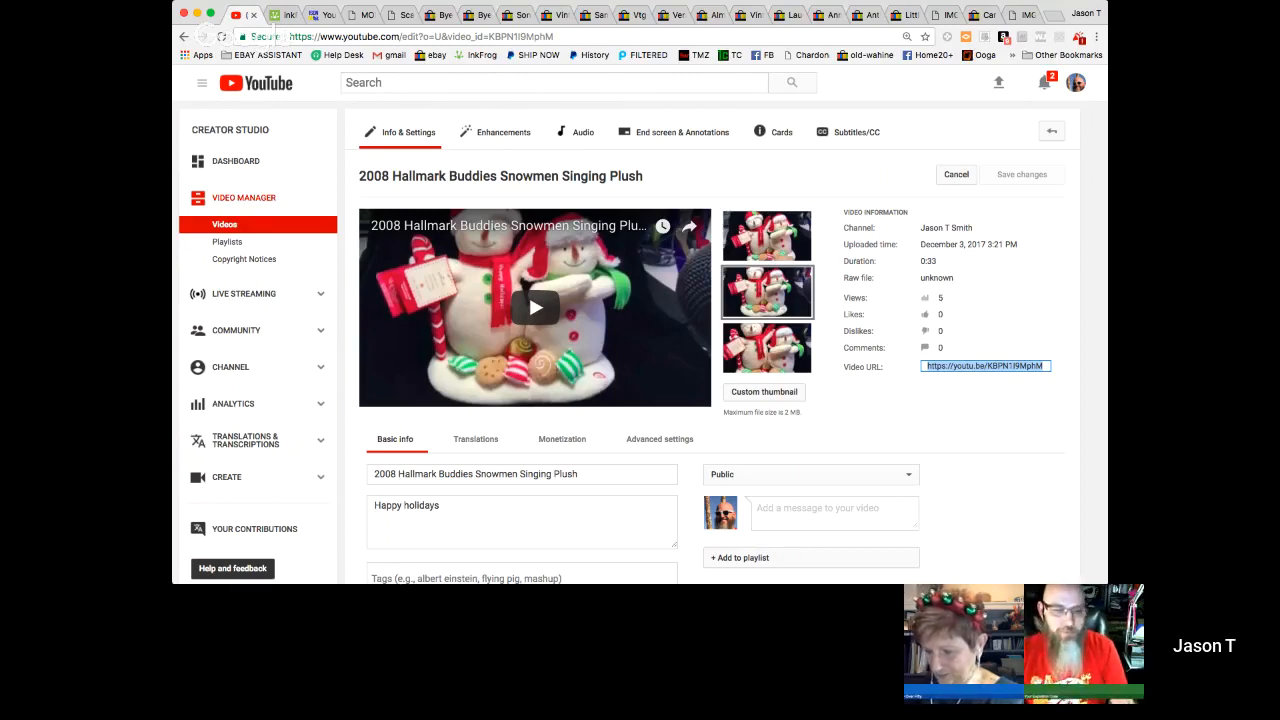
- Load the Google home page in the browser tab that holds the YouTube code converter
{"action": "left_click", "coordinate": [318, 14]}
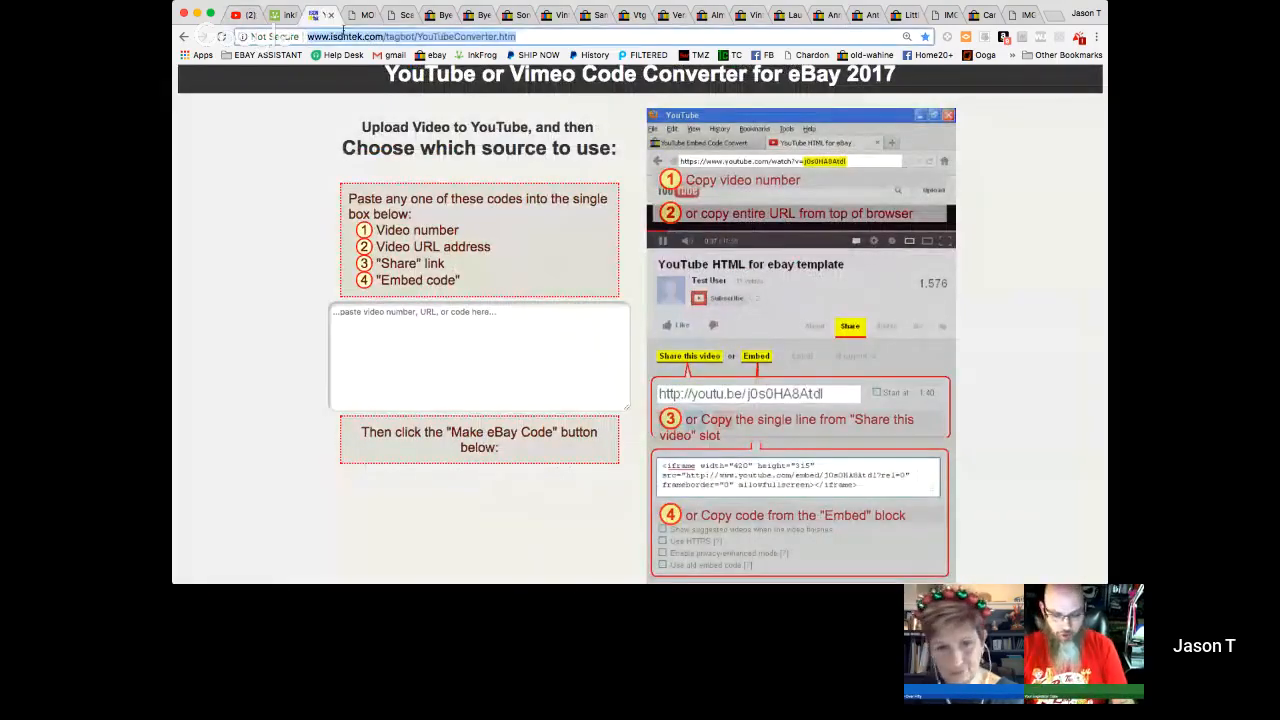
{"action": "type", "text": "maps"}
{"action": "key", "text": "Return"}
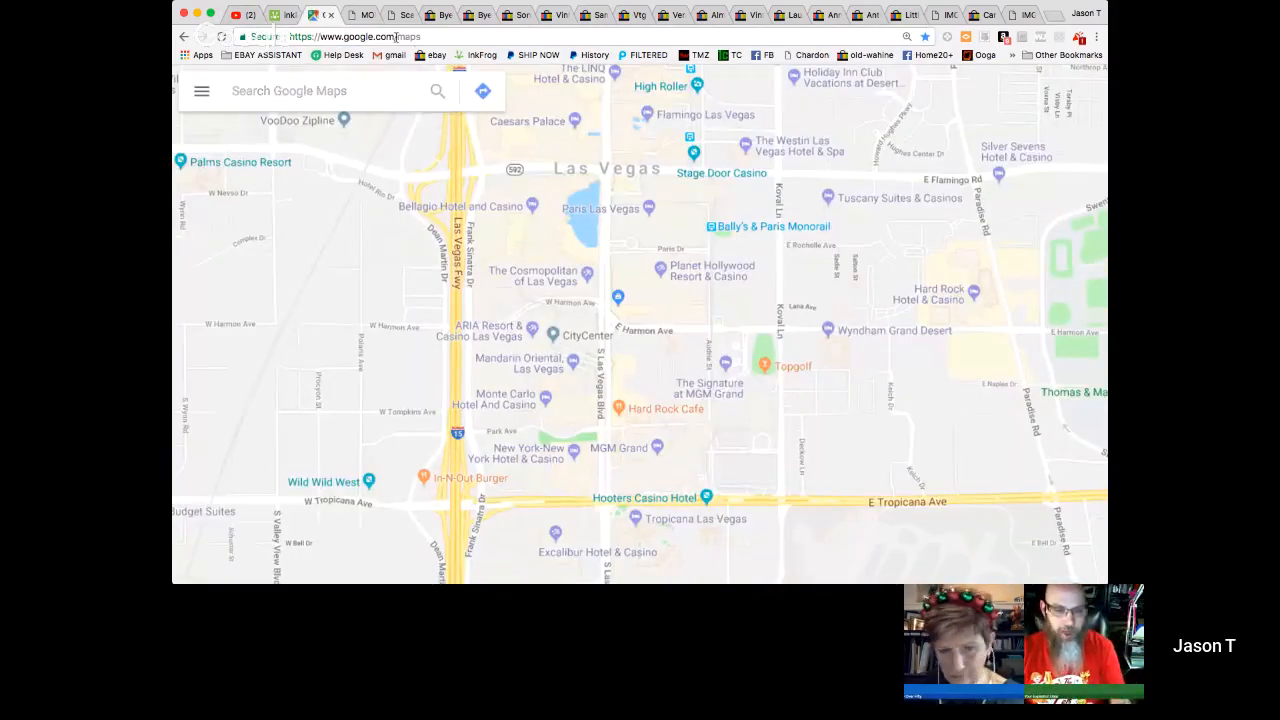
{"action": "left_click_drag", "start_coordinate": [397, 37], "coordinate": [432, 39]}
{"action": "key", "text": "BackSpace"}
{"action": "key", "text": "Return"}
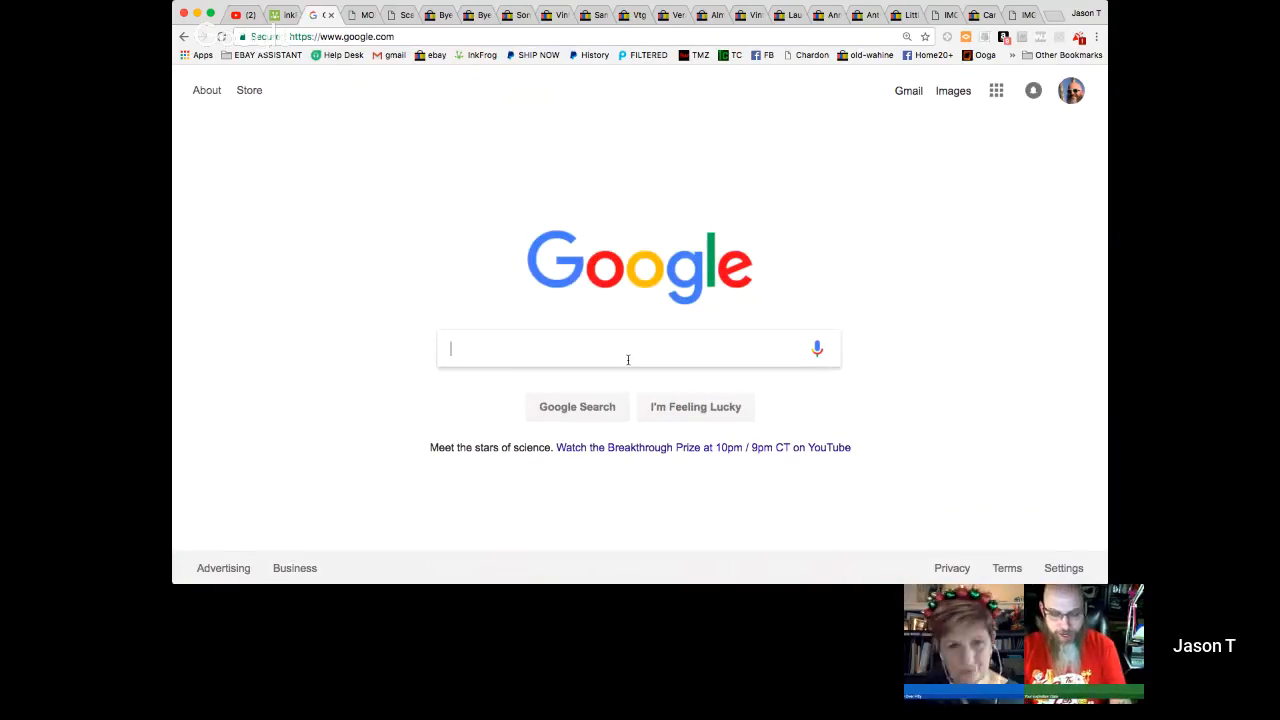
- Search Google for "ebay youtube video converter"
{"action": "type", "text": "ebau"}
{"action": "key", "text": "BackSpace"}
{"action": "type", "text": "y "}
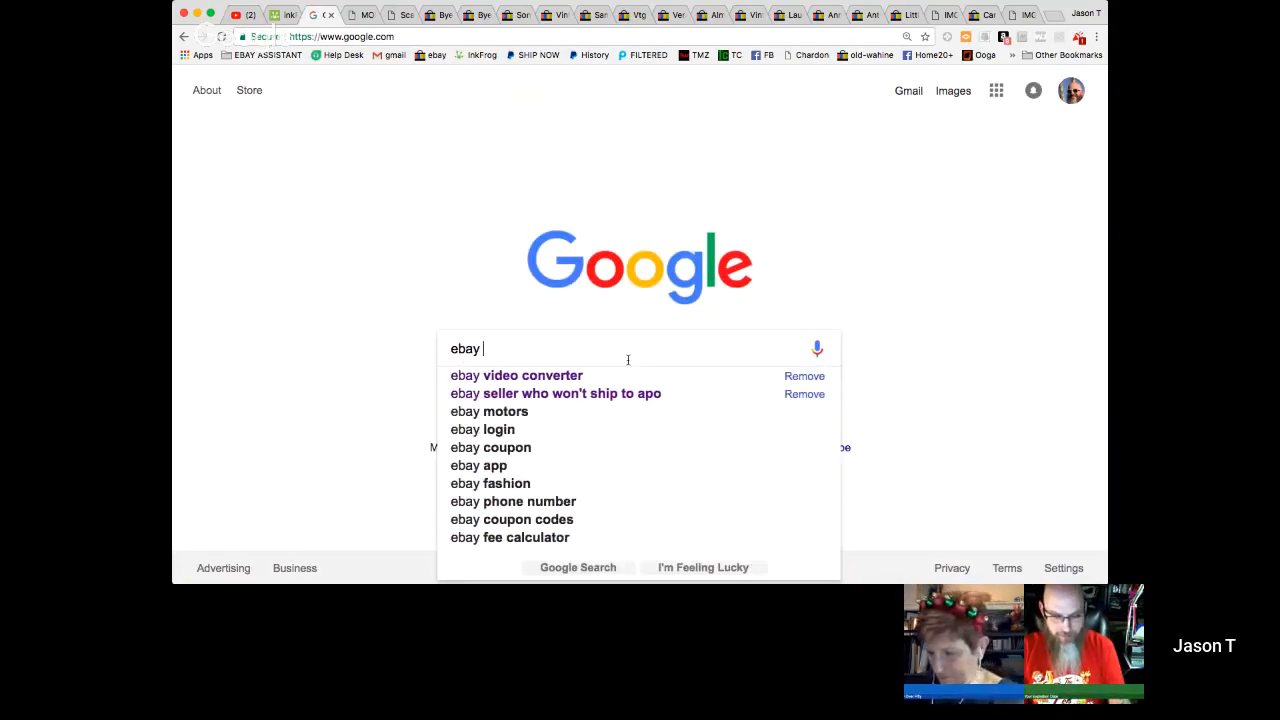
{"action": "type", "text": "youtube vid"}
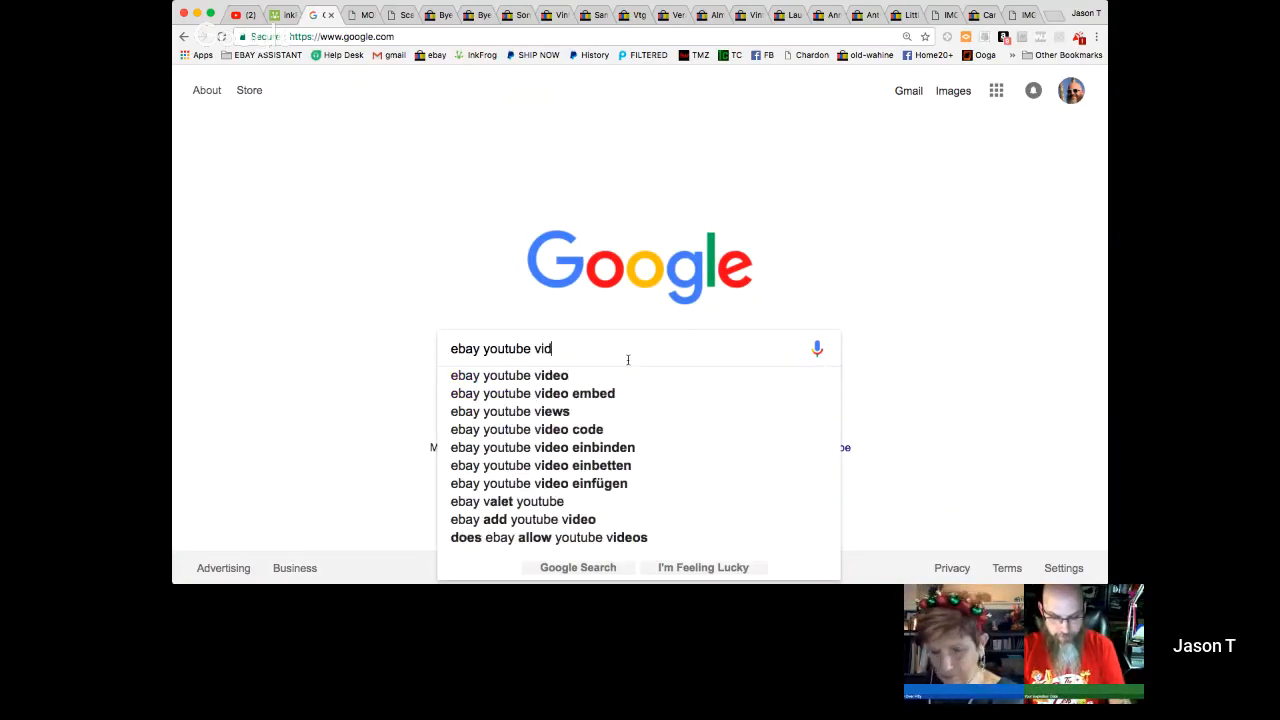
{"action": "type", "text": "eo conver"}
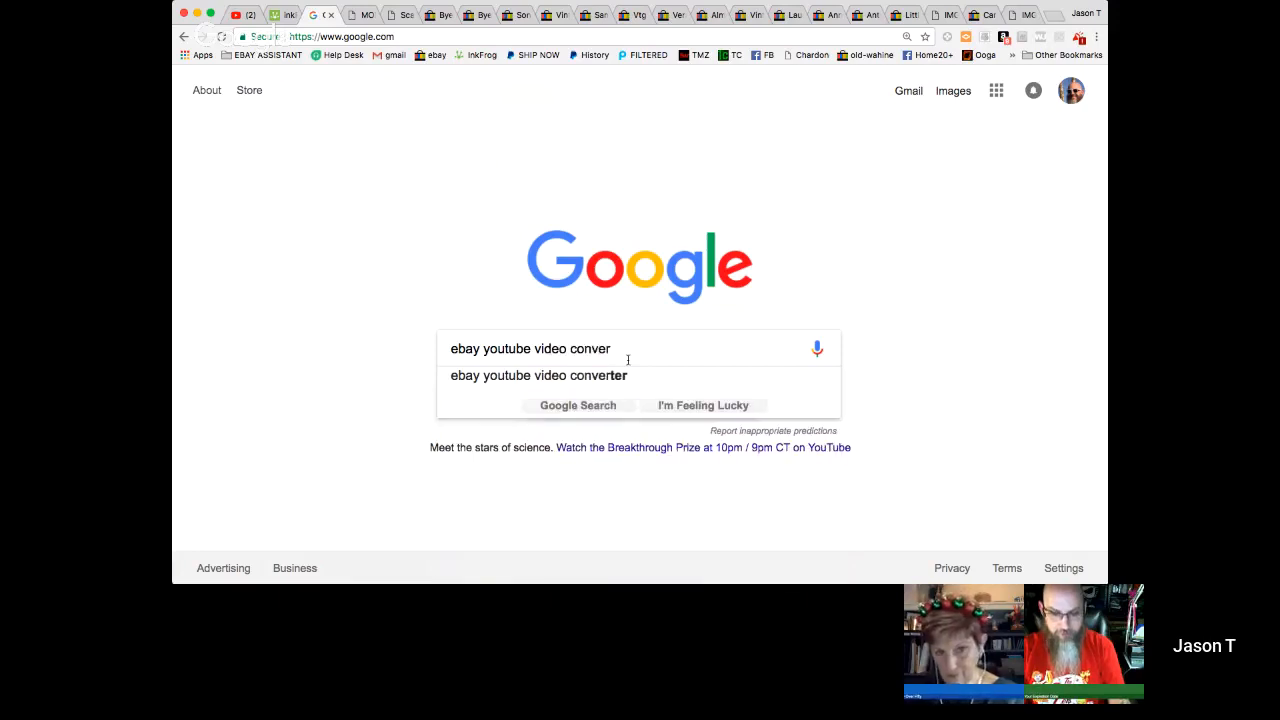
{"action": "left_click", "coordinate": [626, 375]}
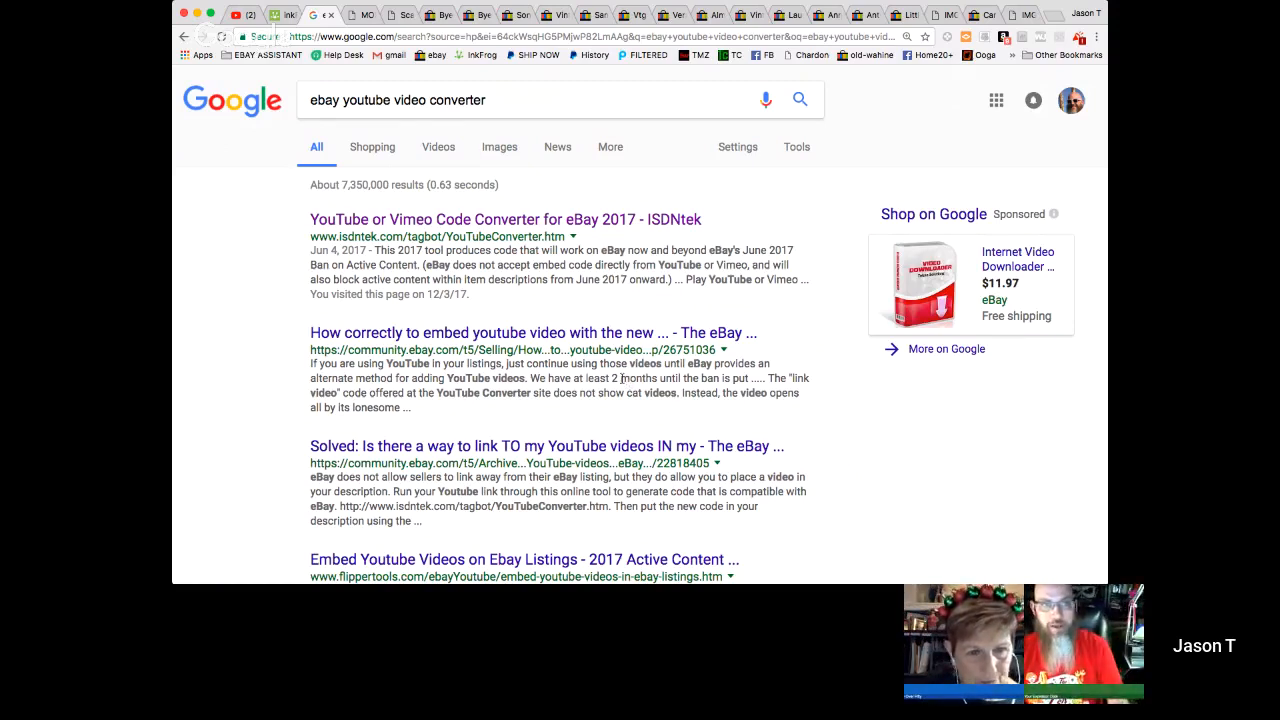
- Open the ISDNtek YouTube or Vimeo code converter and enter the snowmen video's short youtu.be link as the source
{"action": "left_click", "coordinate": [540, 220]}
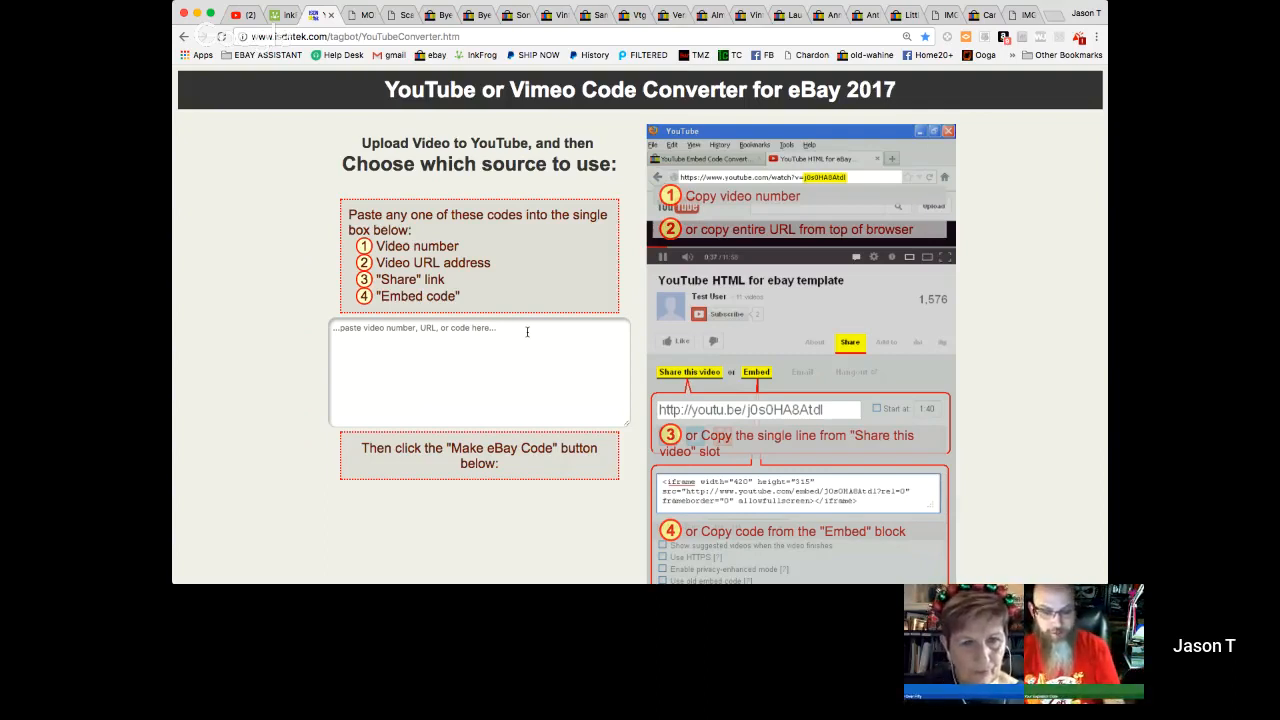
{"action": "left_click", "coordinate": [527, 332]}
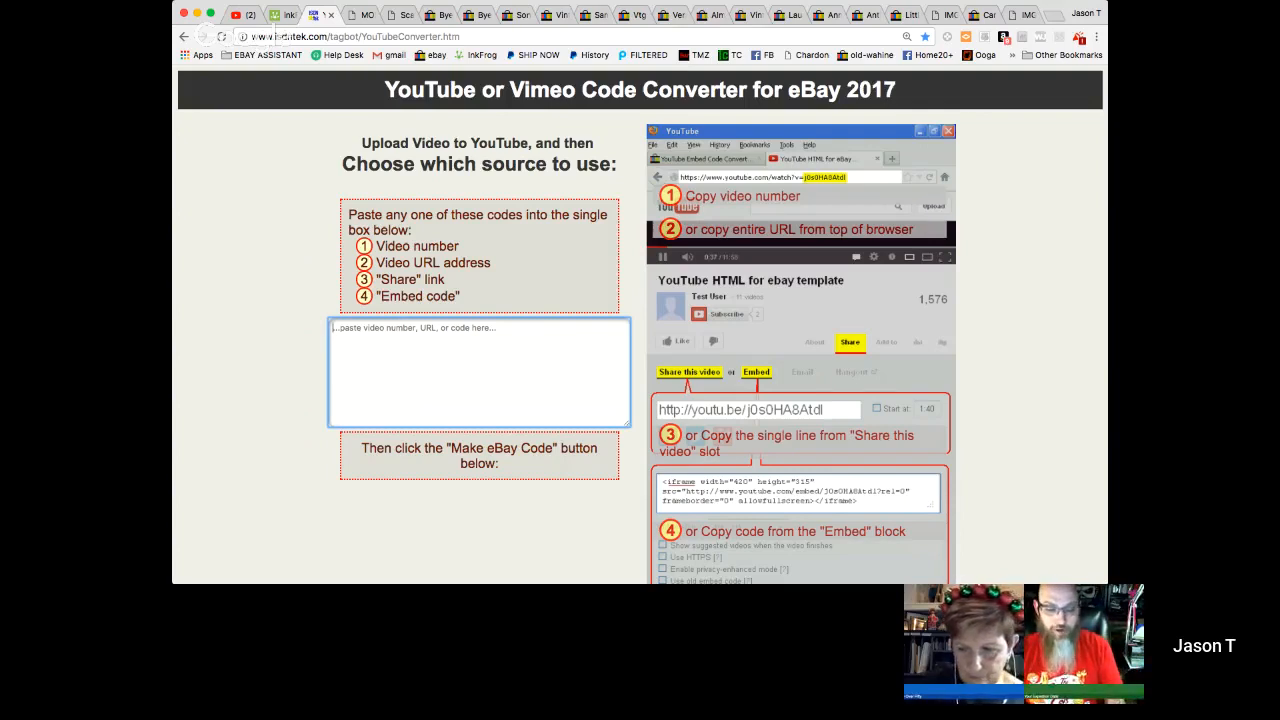
{"action": "type", "text": "https://youtu.be/K8PN1l9MphM"}
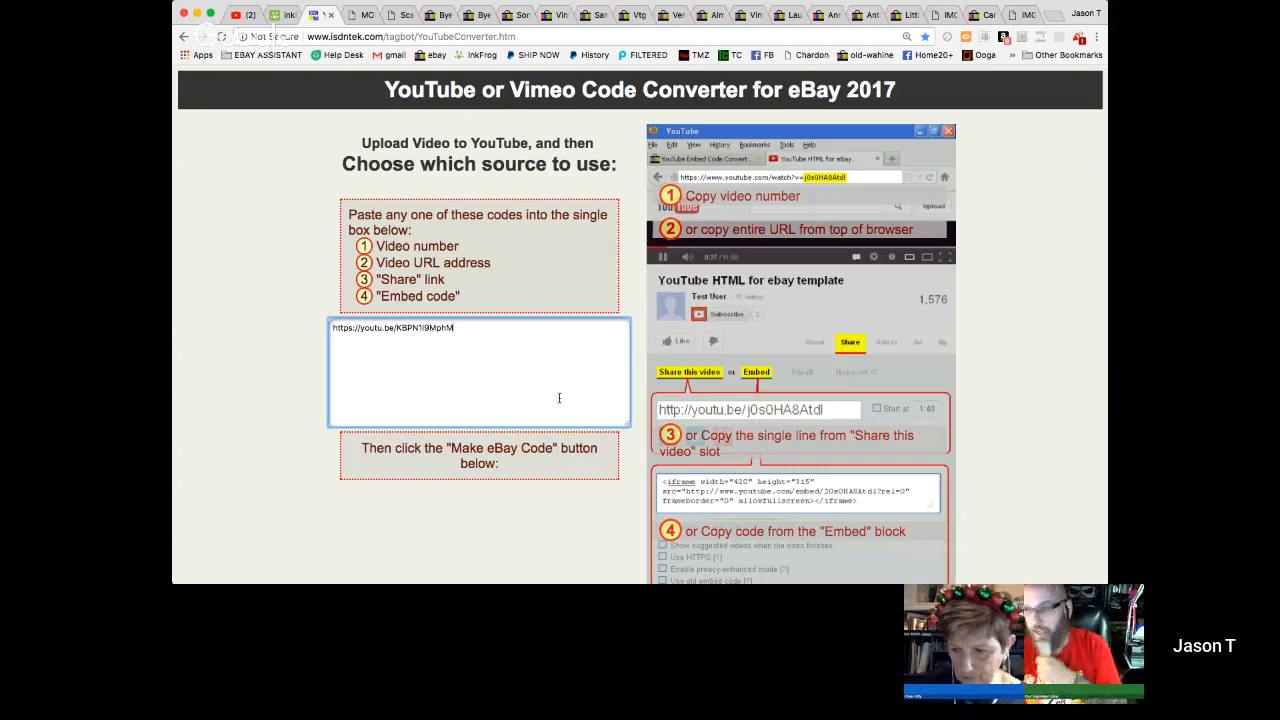
- Generate the eBay code in the Linked Video format and turn off centering of the video
{"action": "scroll", "coordinate": [559, 398], "scroll_direction": "down", "scroll_amount": 1}
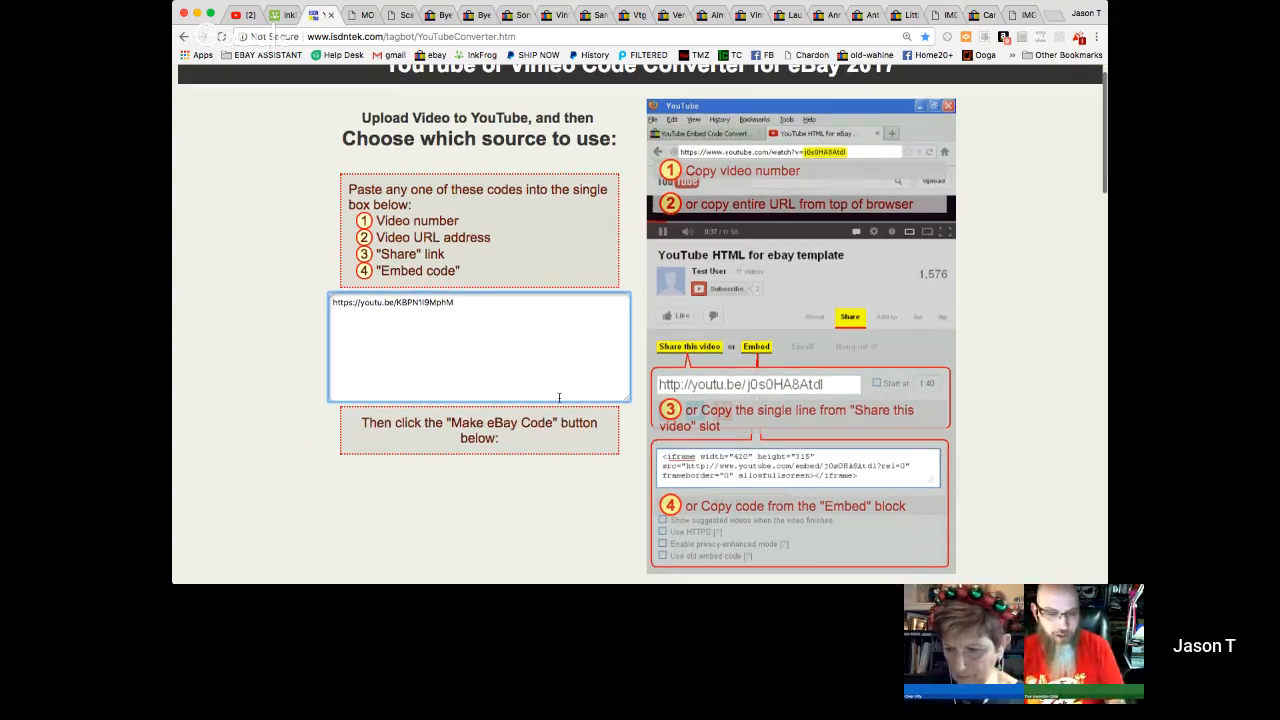
{"action": "scroll", "coordinate": [559, 398], "scroll_direction": "down", "scroll_amount": 5}
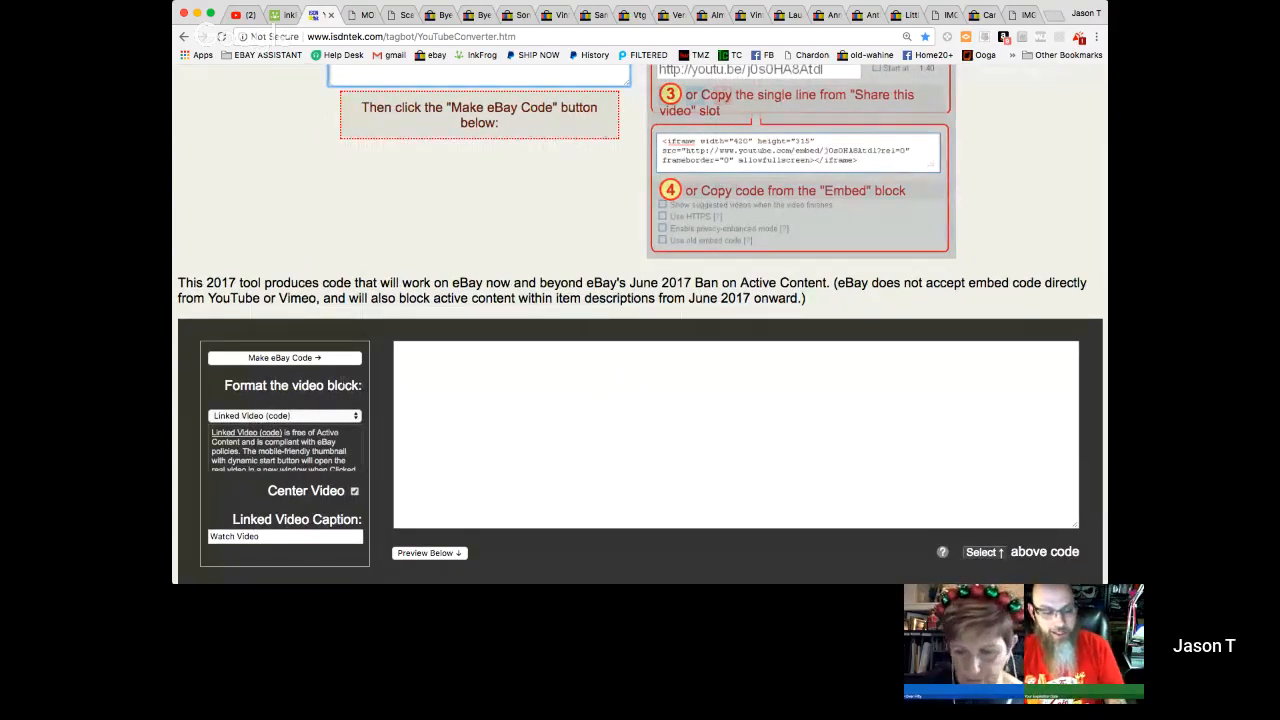
{"action": "left_click", "coordinate": [325, 360]}
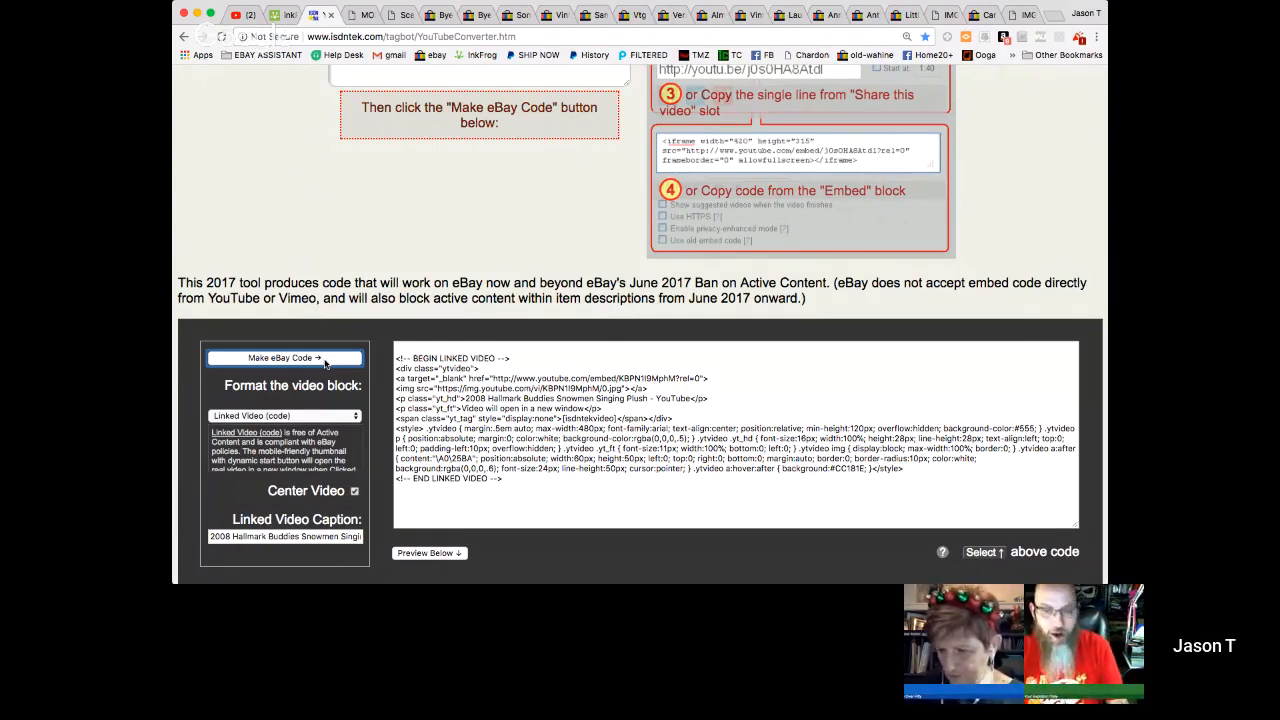
{"action": "left_click", "coordinate": [355, 491]}
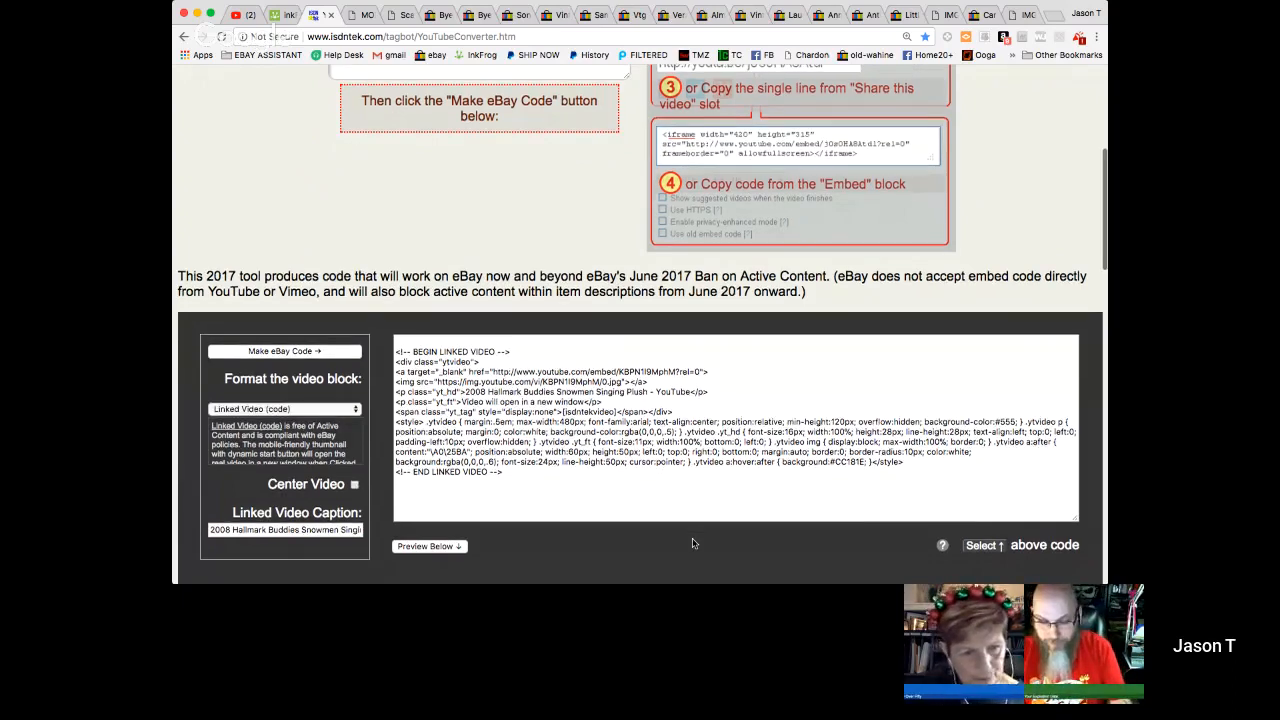
- Select the entire block of generated linked video code for copying
{"action": "scroll", "coordinate": [693, 543], "scroll_direction": "down", "scroll_amount": 2}
{"action": "scroll", "coordinate": [693, 543], "scroll_direction": "down", "scroll_amount": 1}
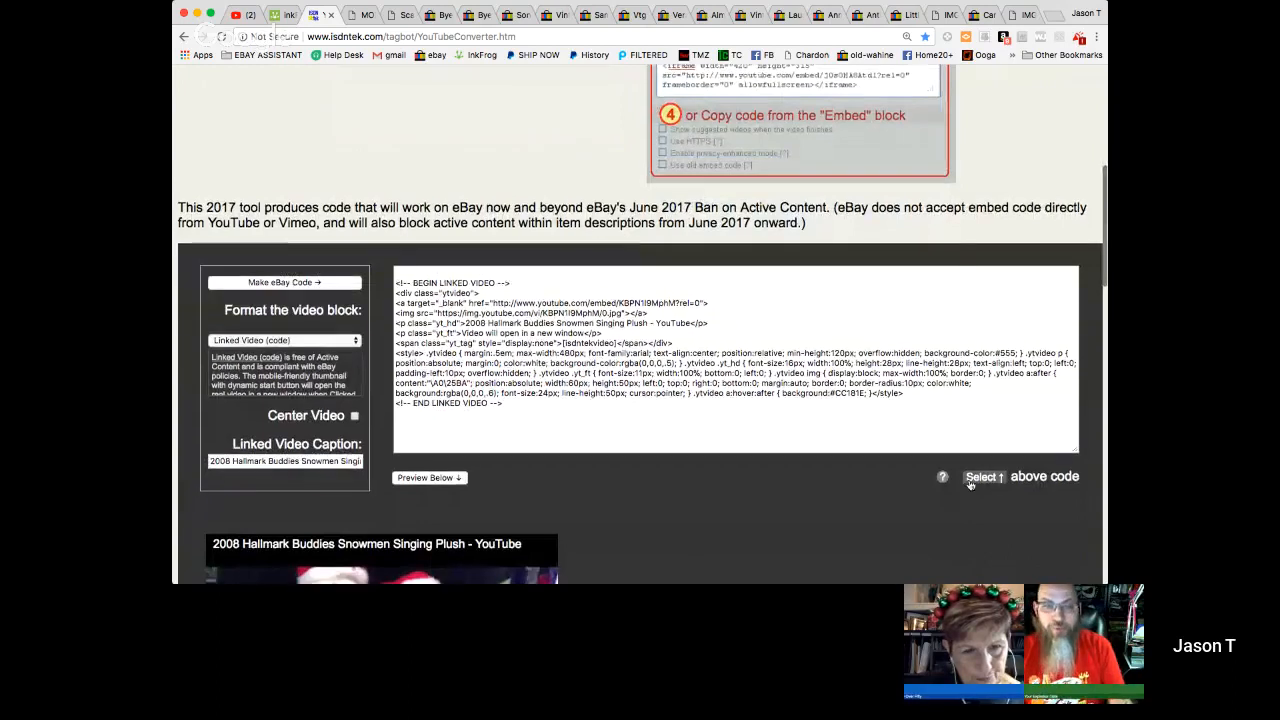
{"action": "left_click_drag", "start_coordinate": [400, 277], "coordinate": [600, 450]}
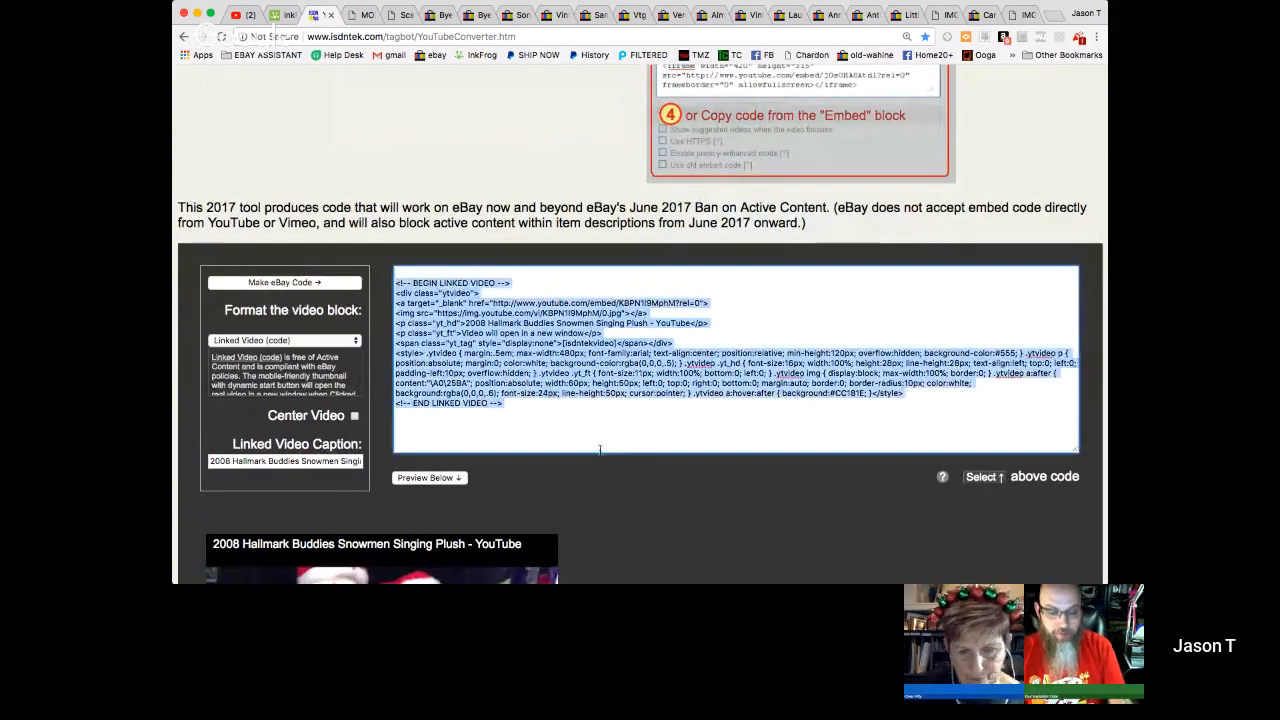
{"action": "left_click", "coordinate": [818, 522]}
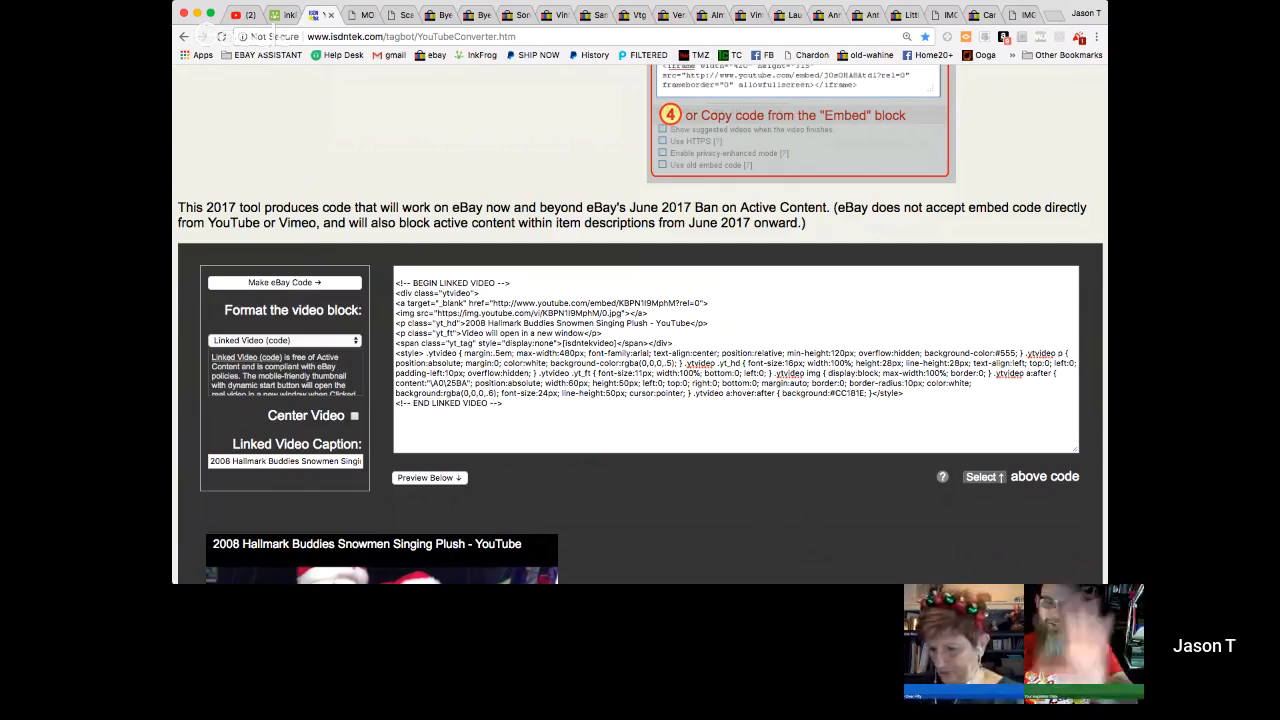
{"action": "left_click", "coordinate": [983, 478]}
{"action": "key", "text": "ctrl+c"}
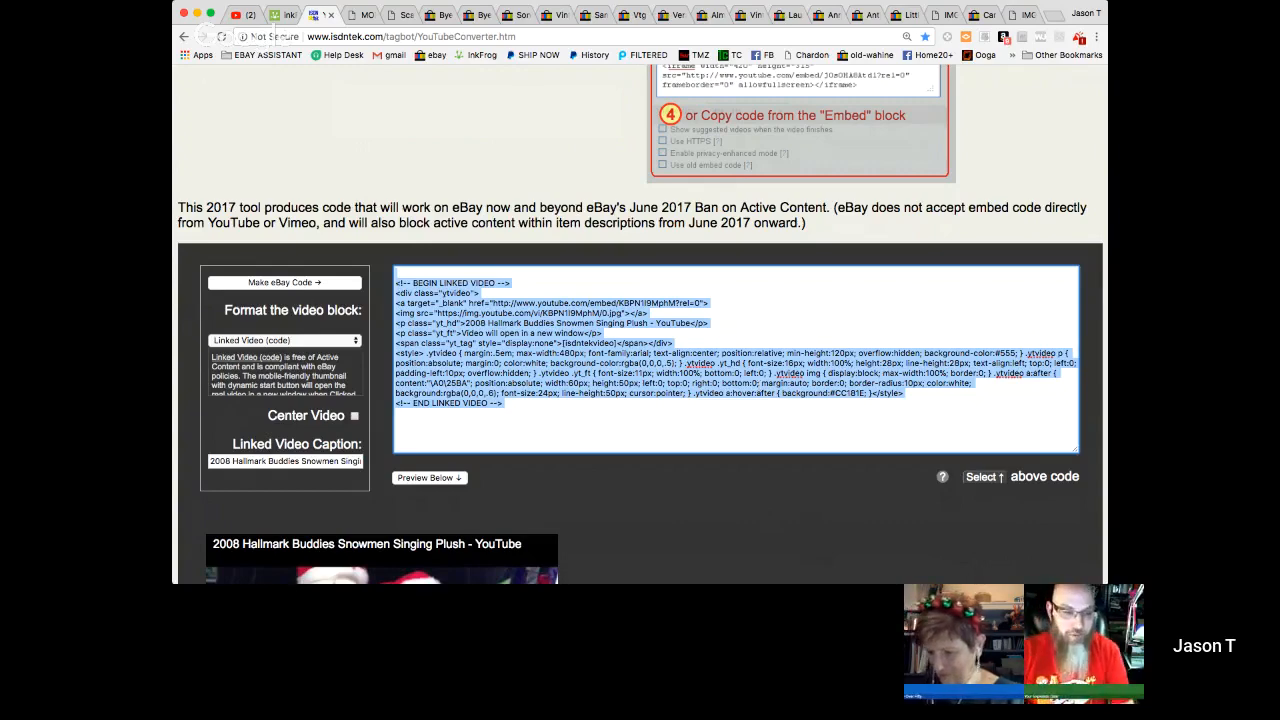
- Switch to the inkFrog listing for the Hallmark snowmen and show its description as HTML source
{"action": "left_click", "coordinate": [282, 14]}
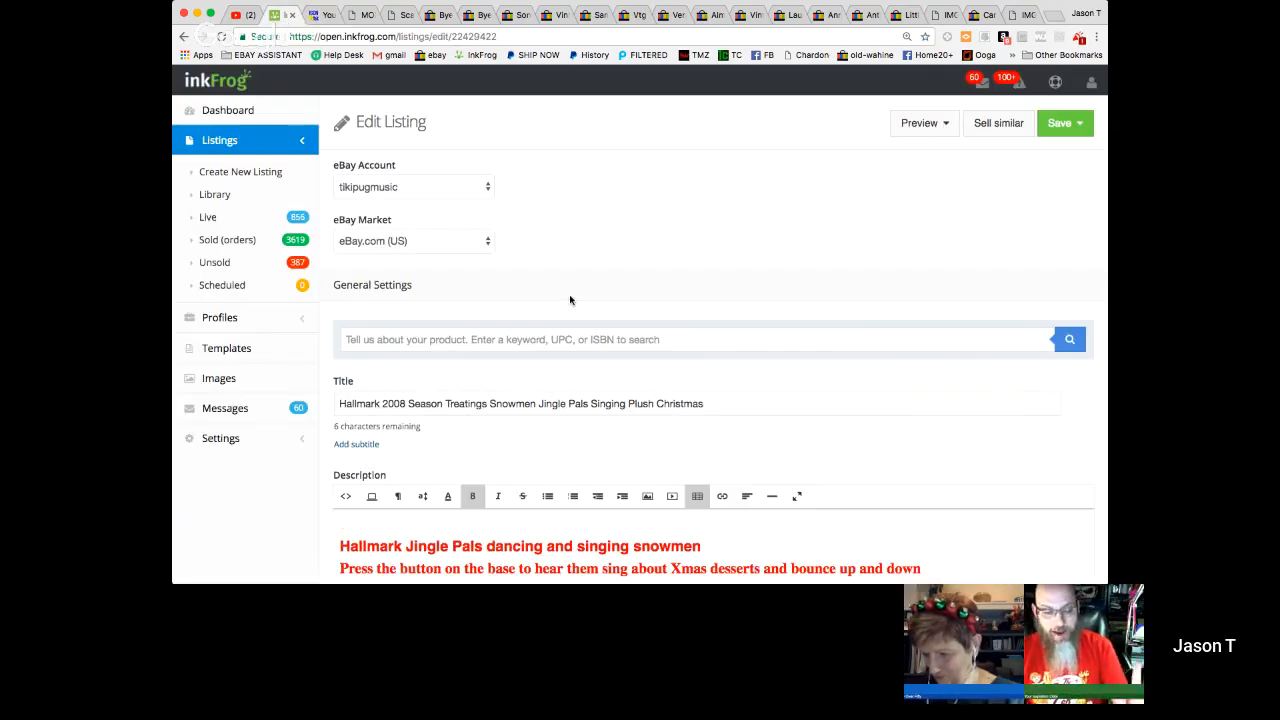
{"action": "scroll", "coordinate": [570, 300], "scroll_direction": "down", "scroll_amount": 2}
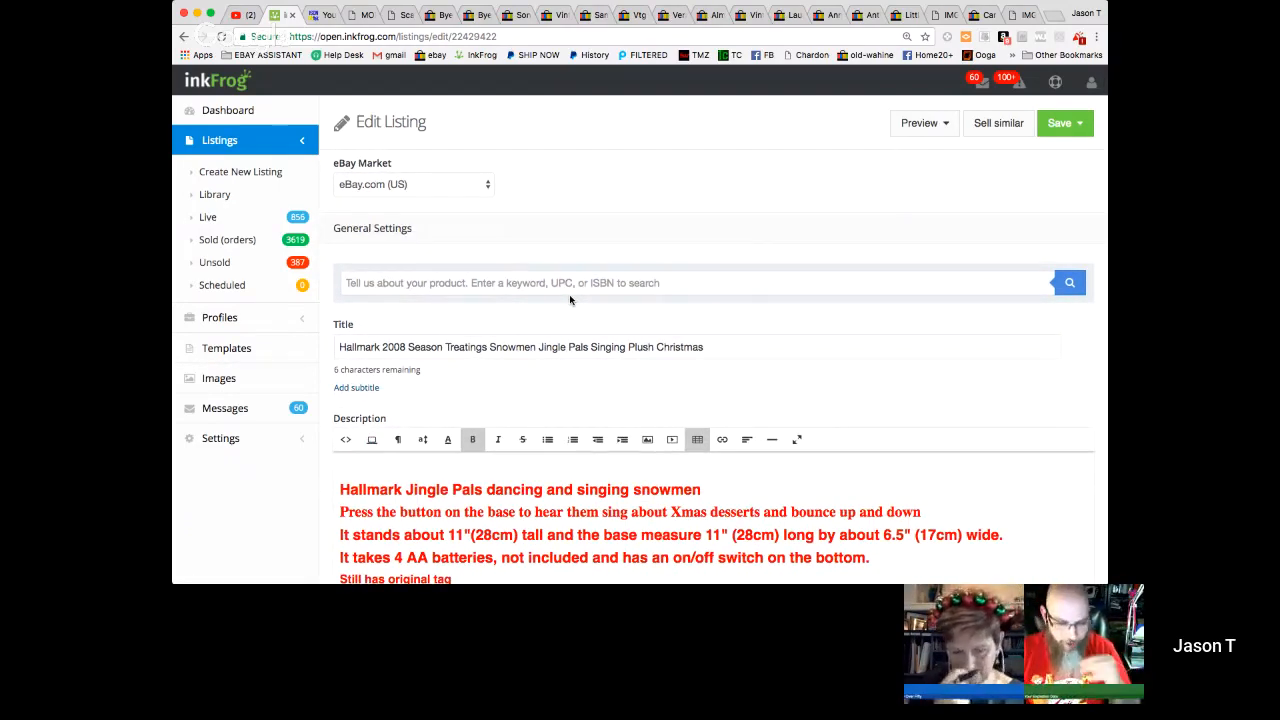
{"action": "scroll", "coordinate": [570, 300], "scroll_direction": "down", "scroll_amount": 2}
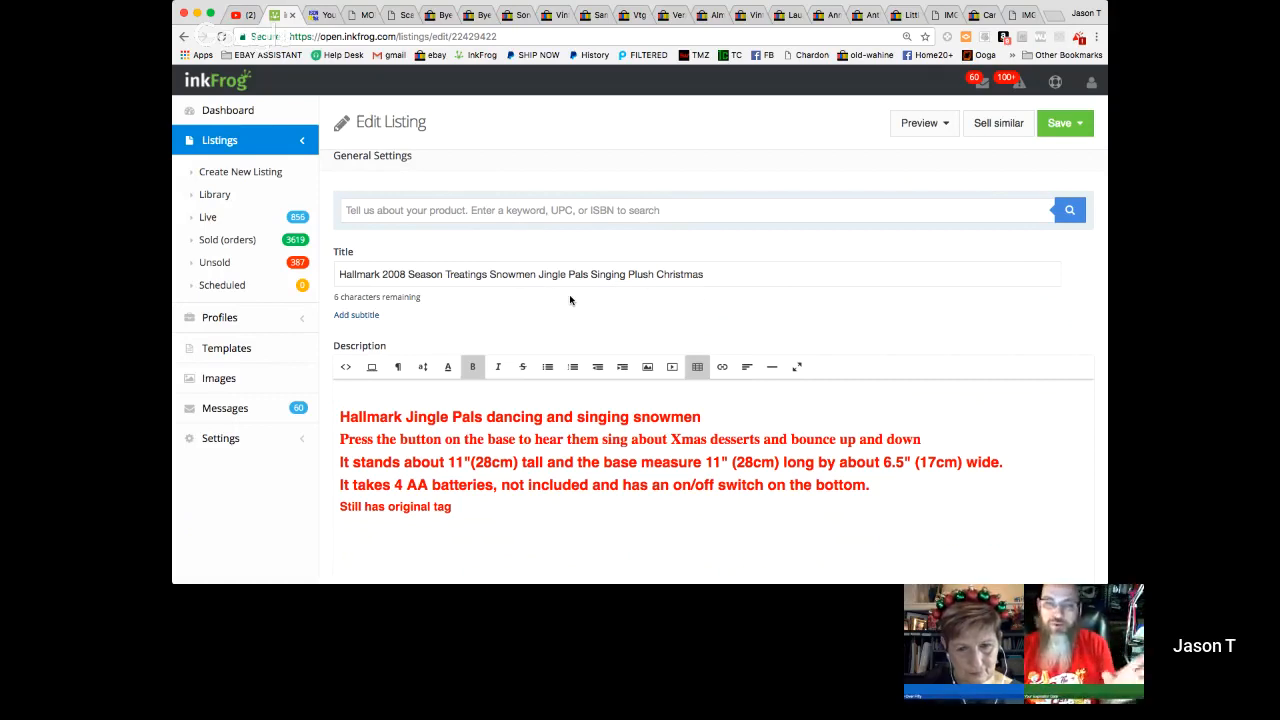
{"action": "left_click", "coordinate": [377, 395]}
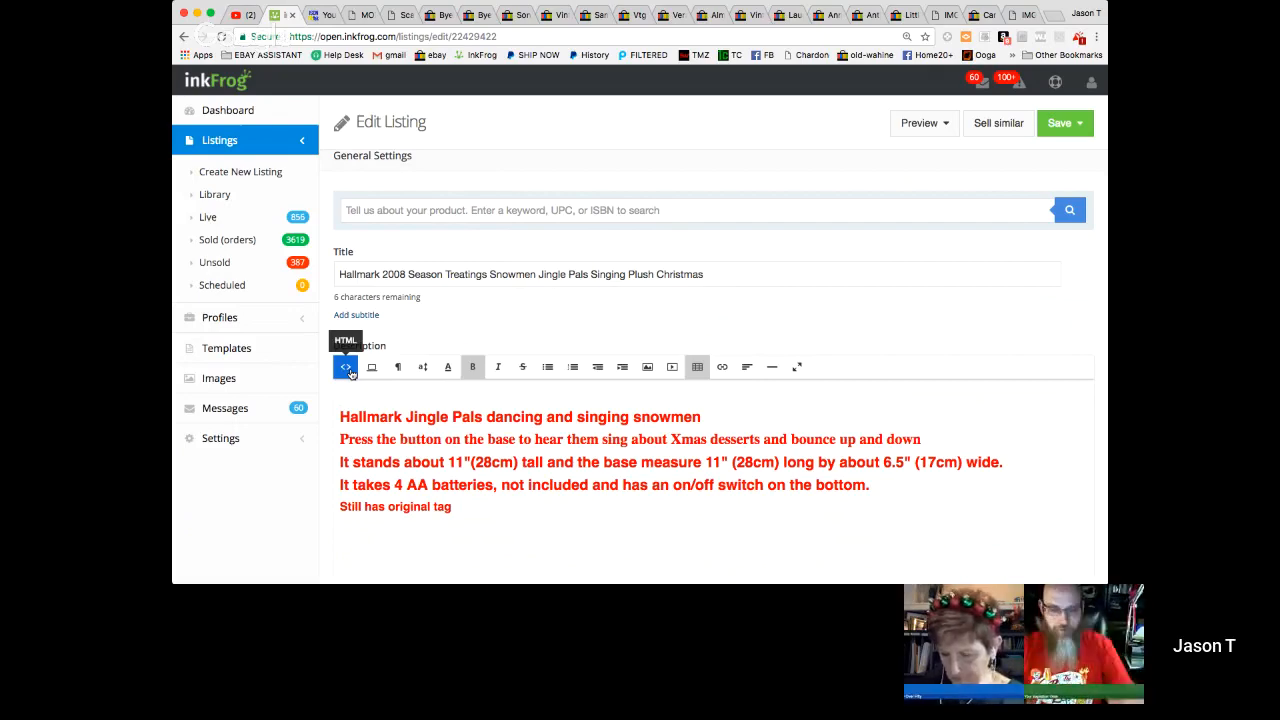
{"action": "left_click", "coordinate": [347, 369]}
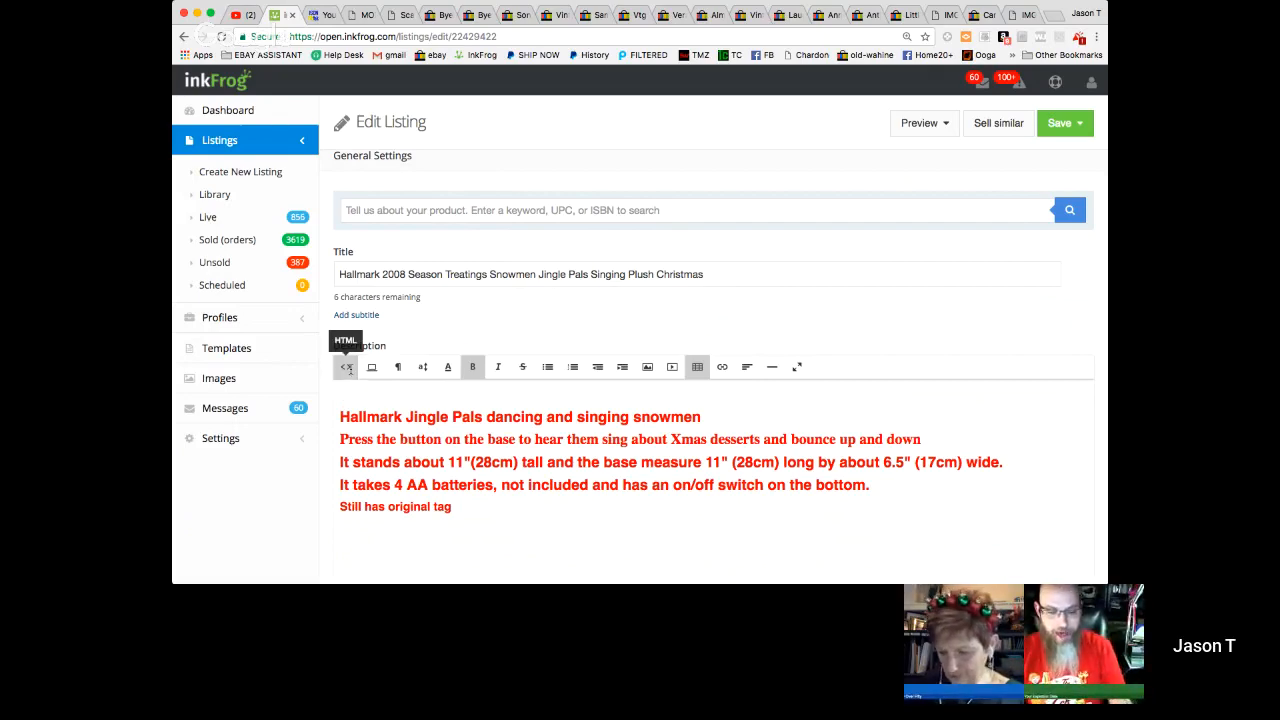
- Insert a blank line at the start of the description's HTML and paste the linked video code there
{"action": "scroll", "coordinate": [497, 323], "scroll_direction": "up", "scroll_amount": 1}
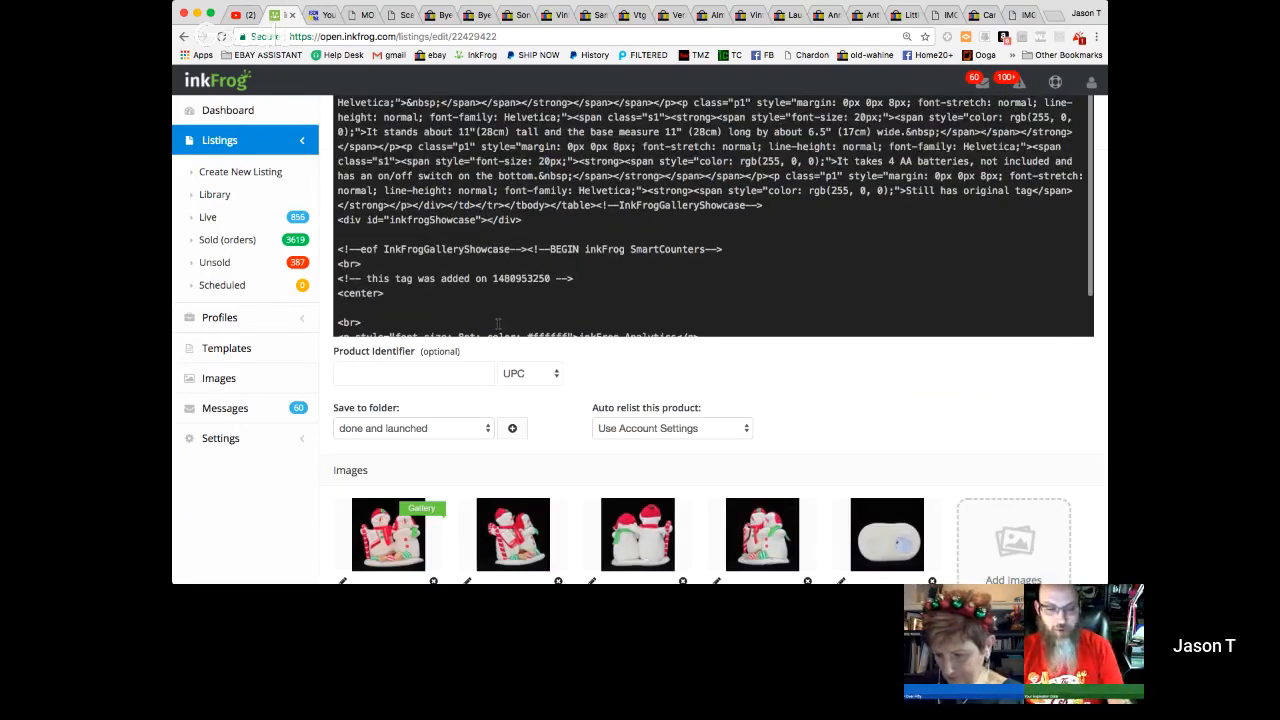
{"action": "scroll", "coordinate": [497, 323], "scroll_direction": "up", "scroll_amount": 4}
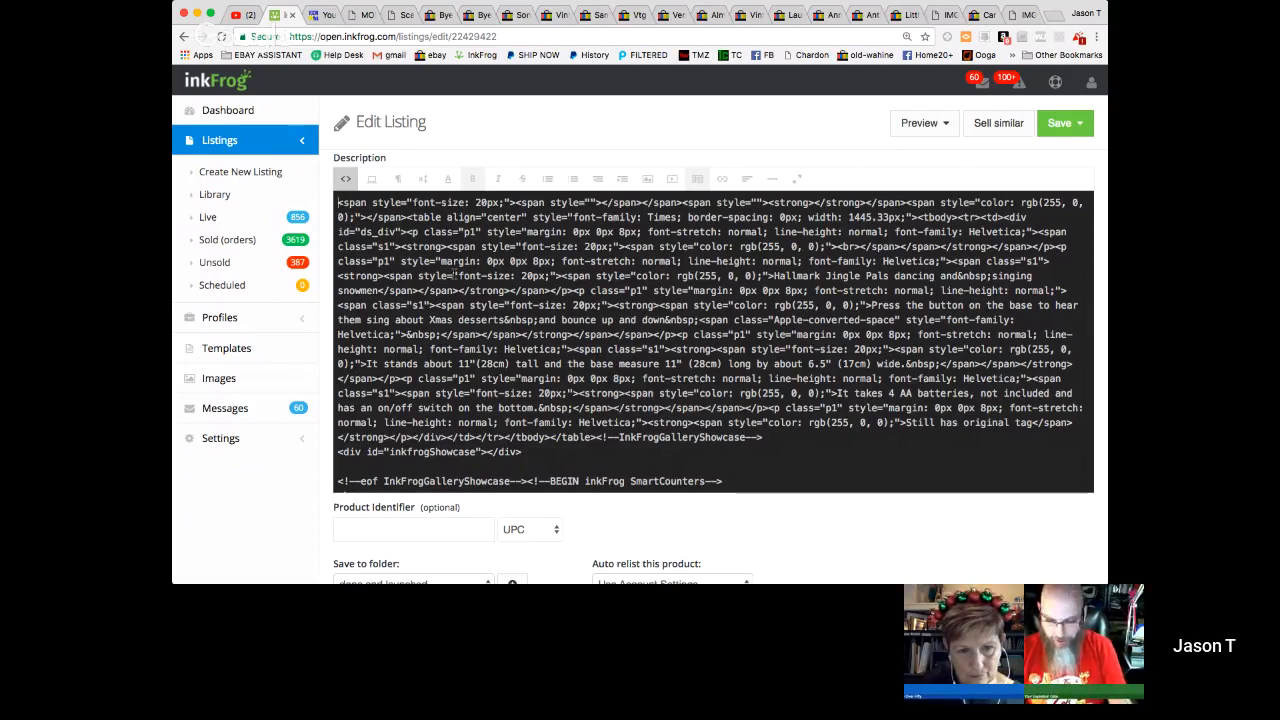
{"action": "key", "text": "Return"}
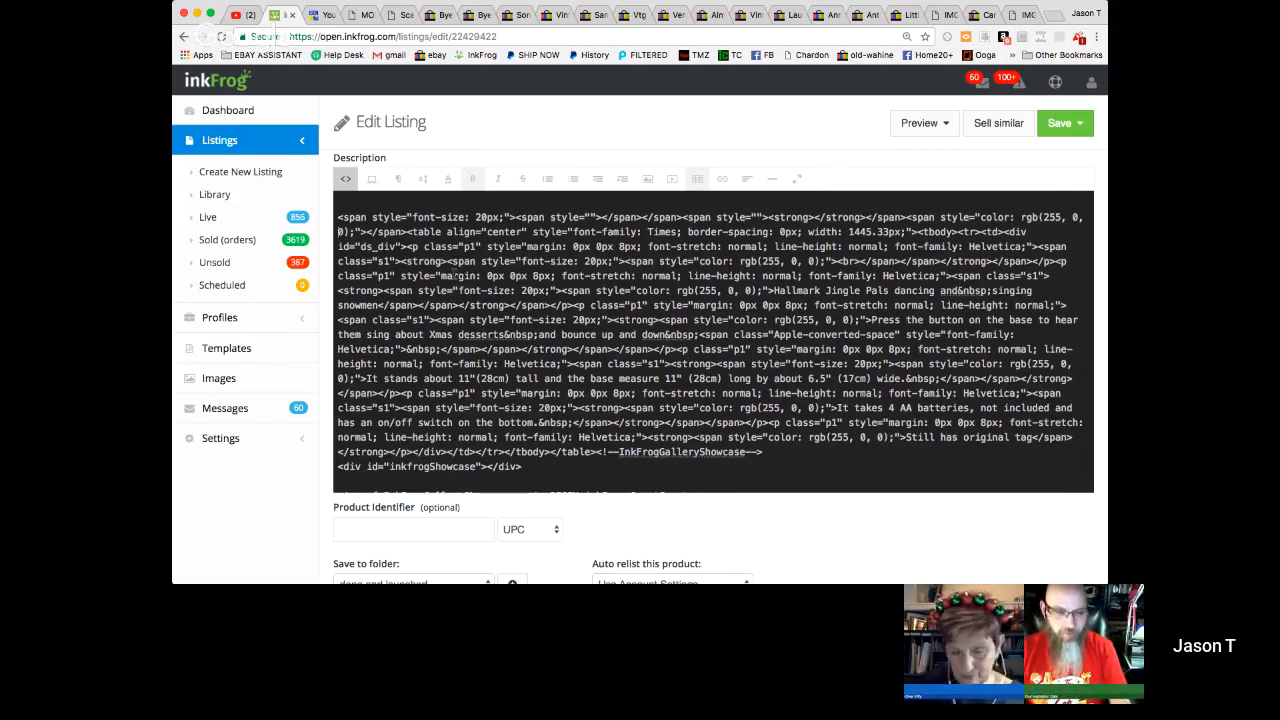
{"action": "key", "text": "Up"}
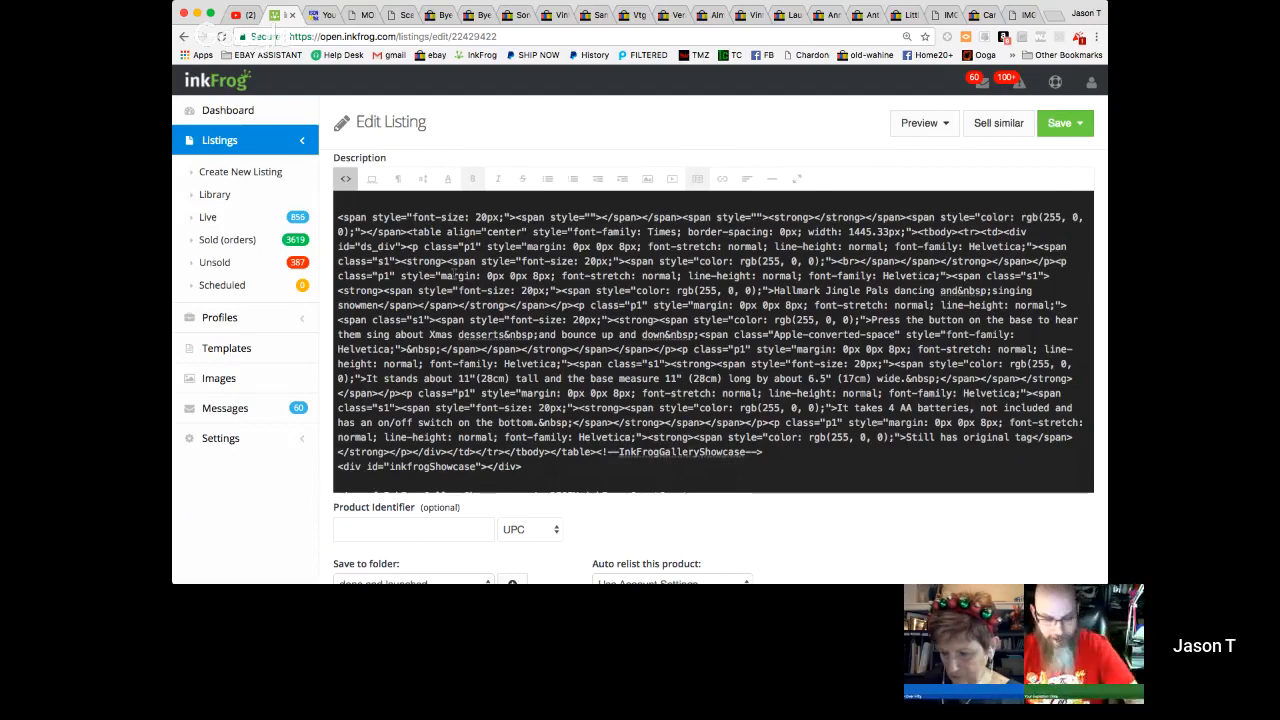
{"action": "key", "text": "ctrl+v"}
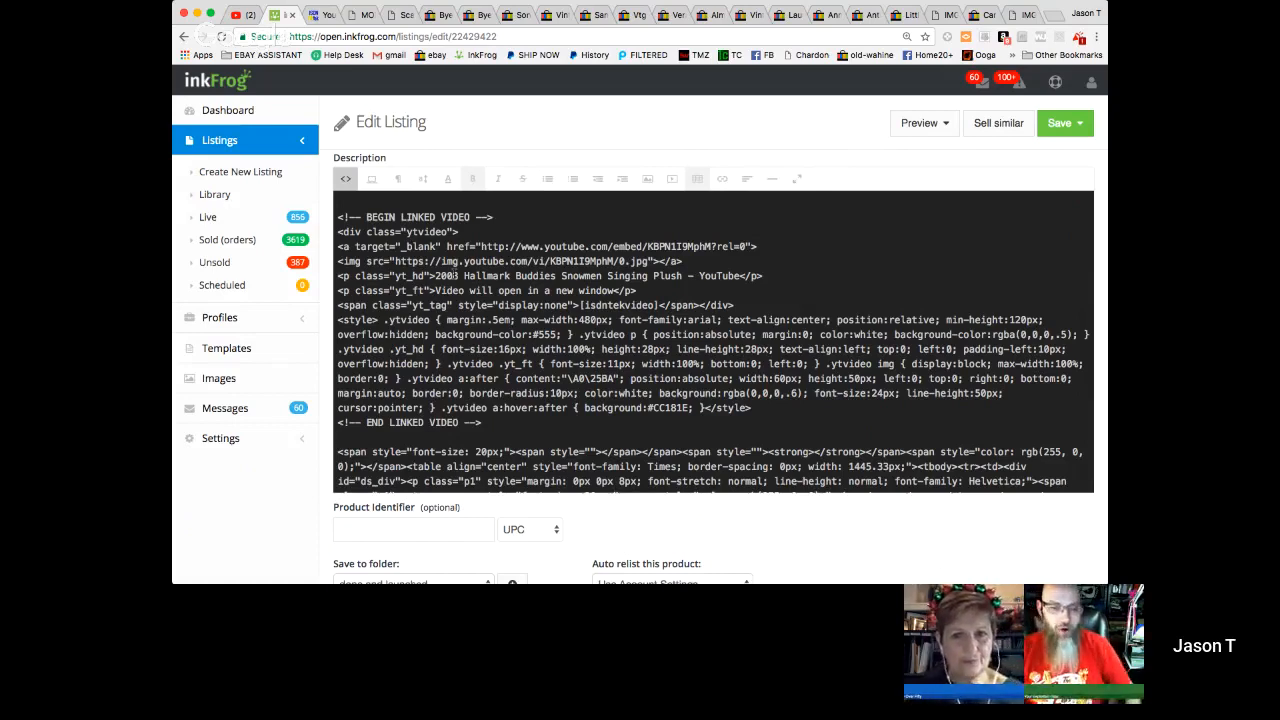
- Return the description to the visual editor and check the video block above the item text
{"action": "left_click", "coordinate": [345, 180]}
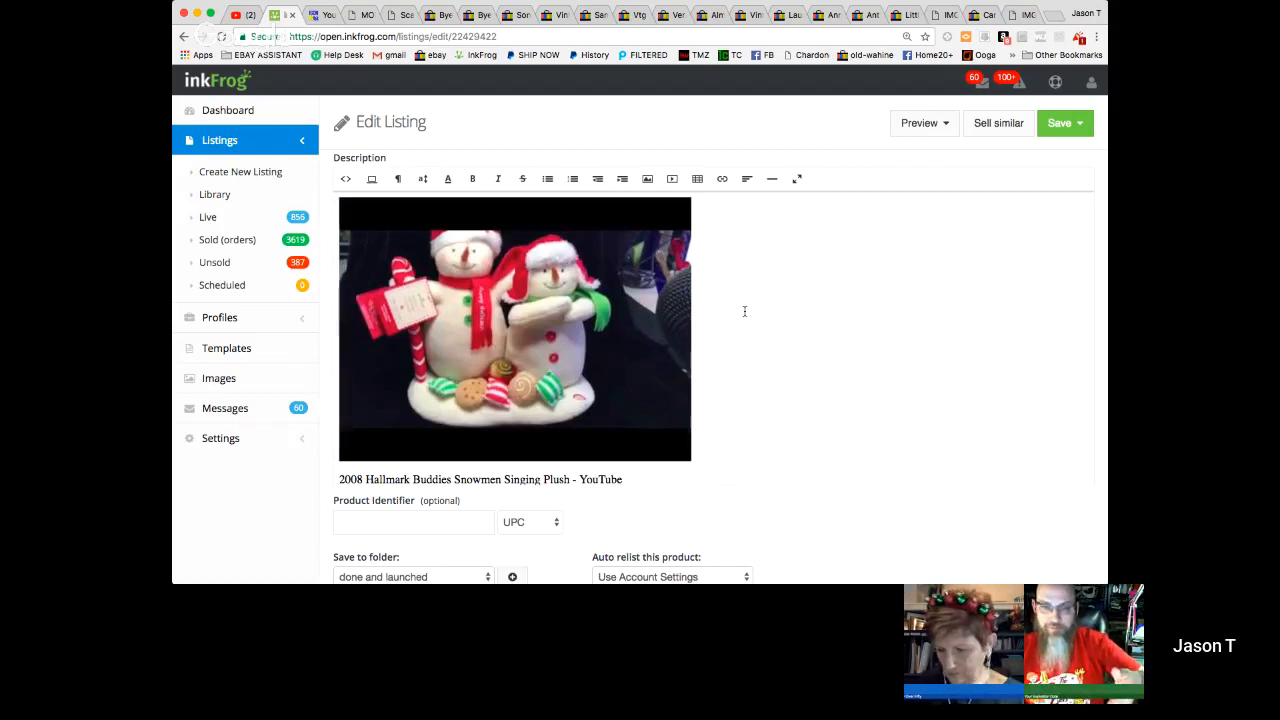
{"action": "scroll", "coordinate": [744, 311], "scroll_direction": "down", "scroll_amount": 4}
{"action": "scroll", "coordinate": [744, 311], "scroll_direction": "up", "scroll_amount": 2}
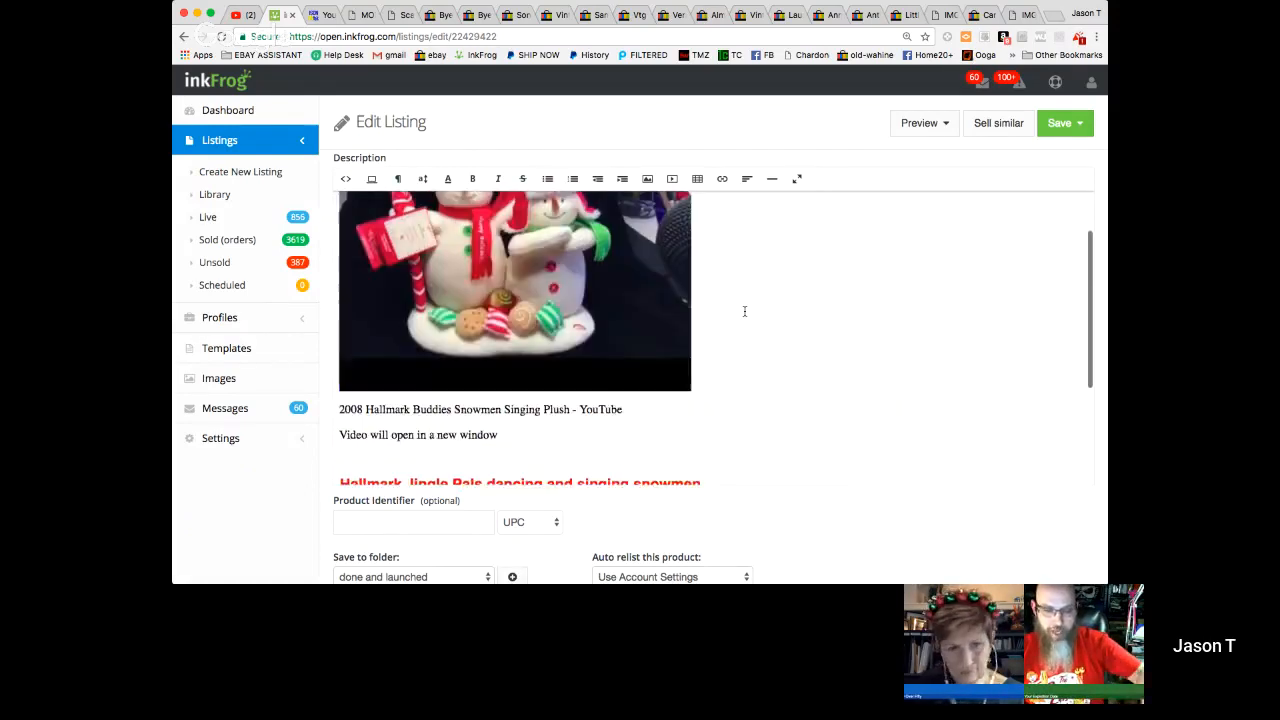
{"action": "scroll", "coordinate": [744, 311], "scroll_direction": "up", "scroll_amount": 1}
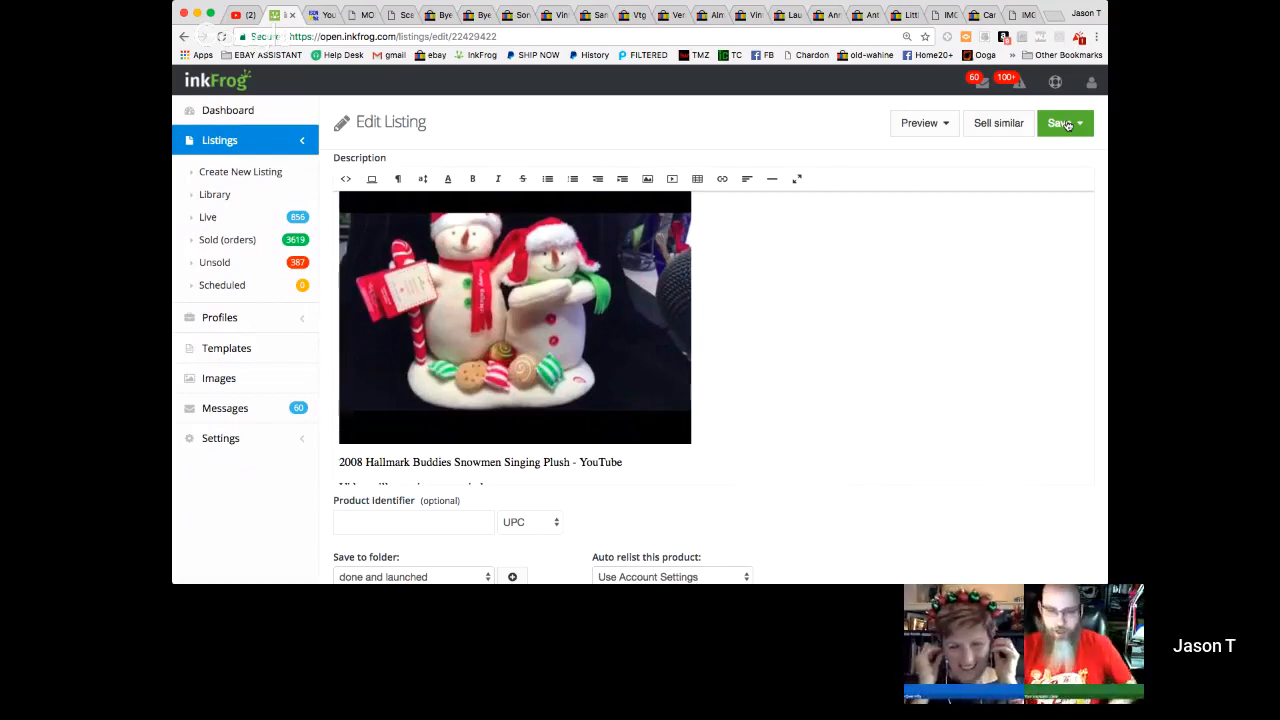
- Save the listing to the library and launch it immediately
{"action": "left_click", "coordinate": [1065, 121]}
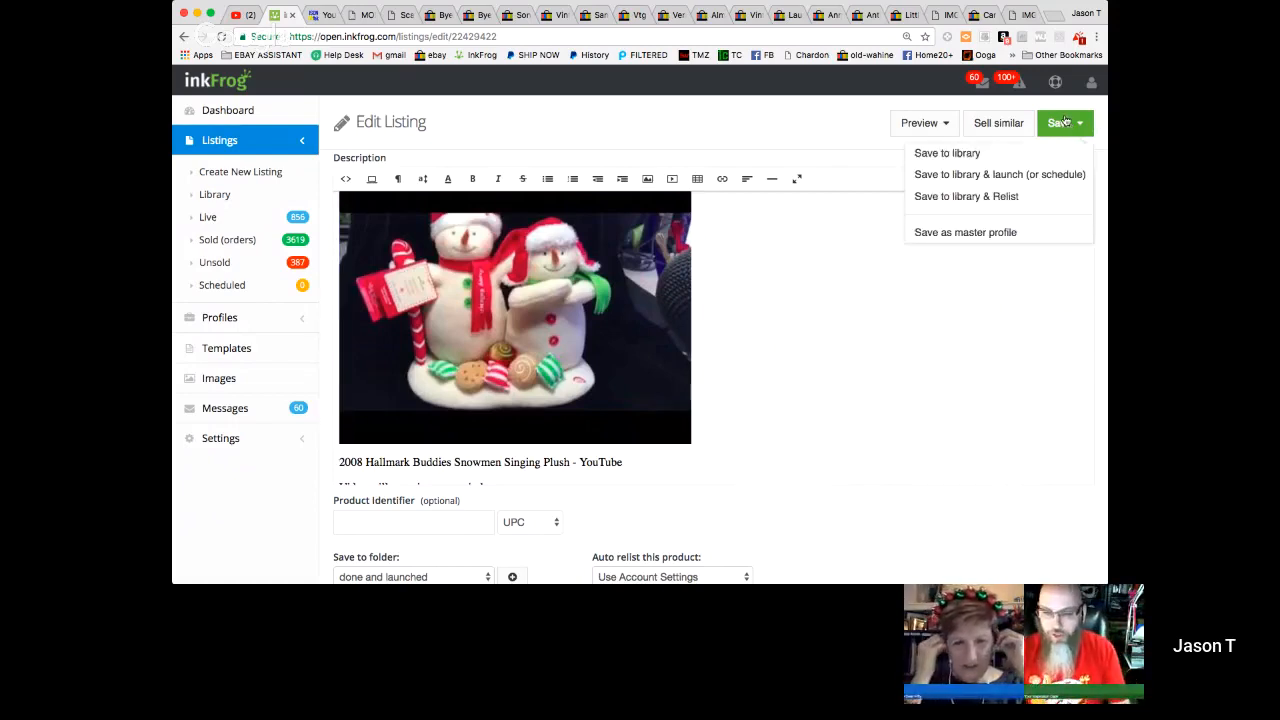
{"action": "left_click", "coordinate": [1037, 174]}
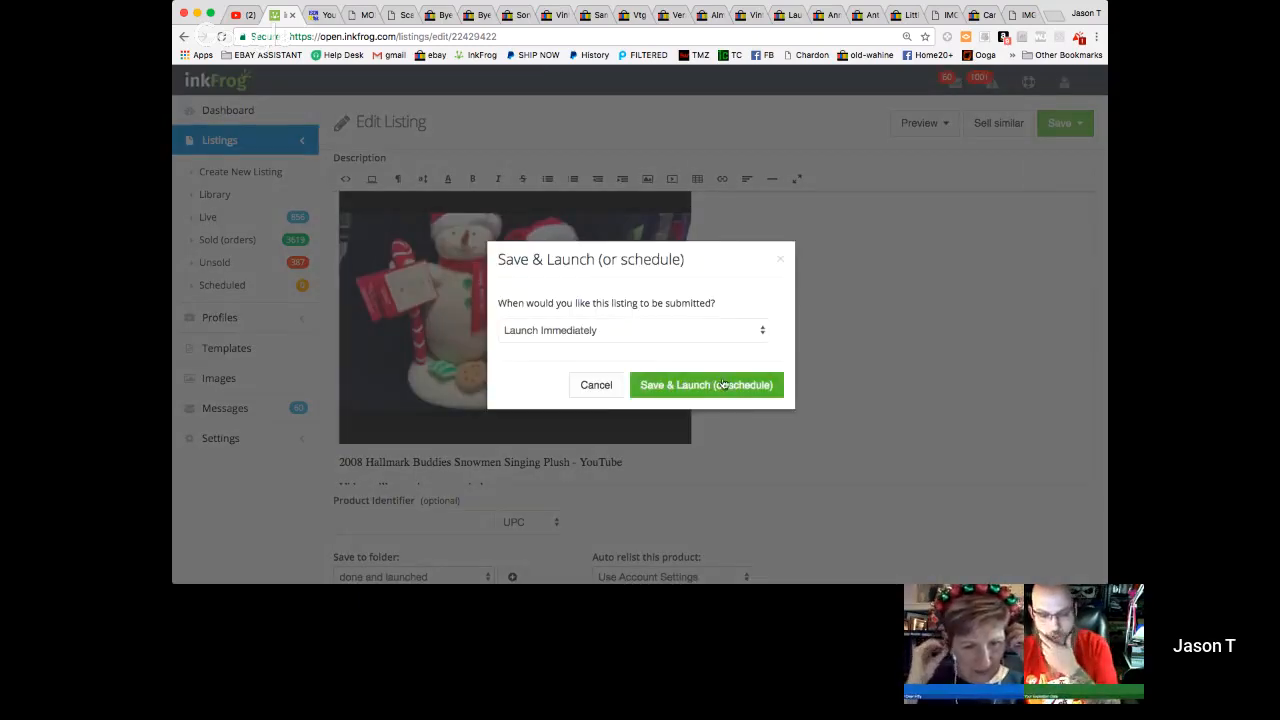
{"action": "left_click", "coordinate": [721, 380]}
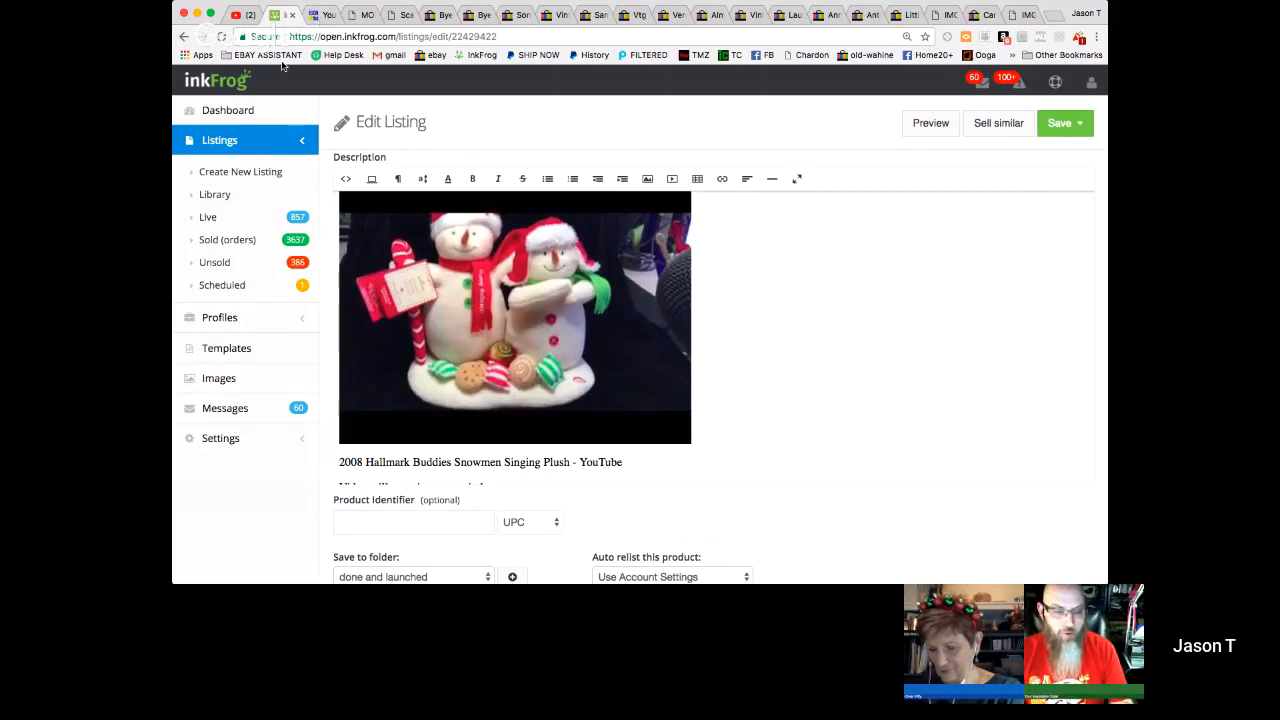
- Go to eBay, sign in with the prefilled seller credentials, and open the active listings in Seller Hub
{"action": "left_click", "coordinate": [424, 57]}
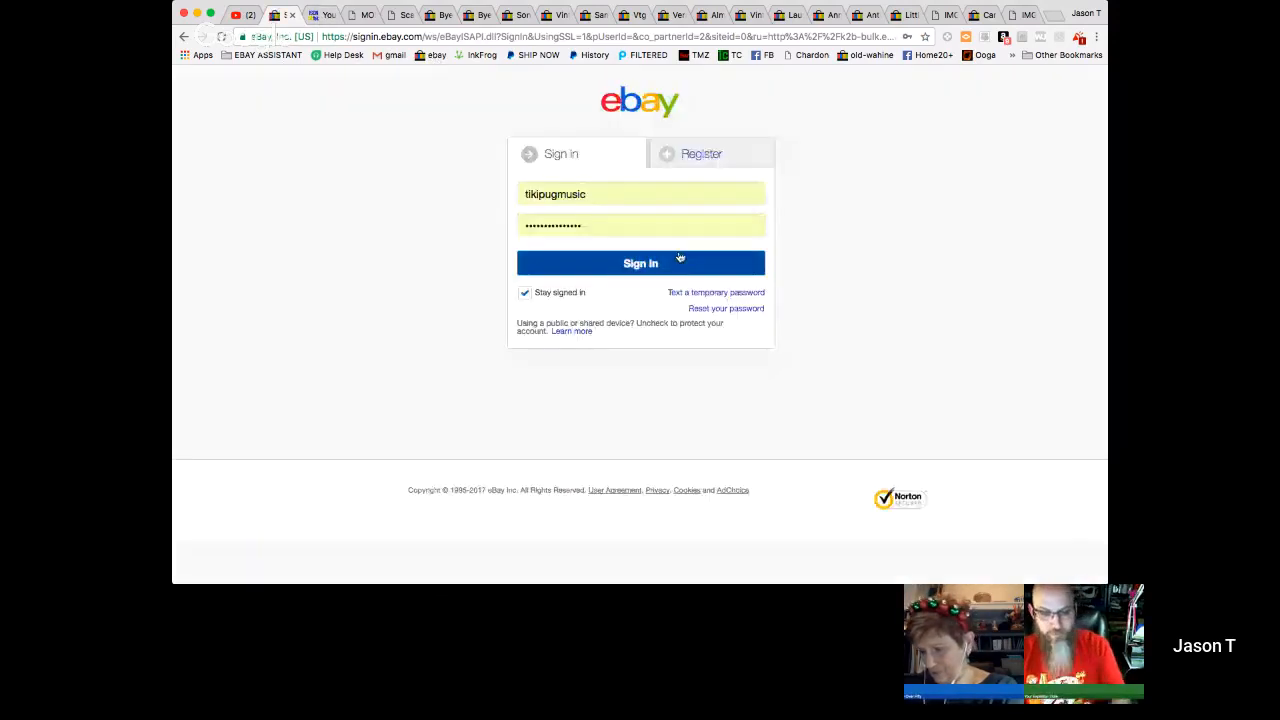
{"action": "left_click", "coordinate": [655, 263]}
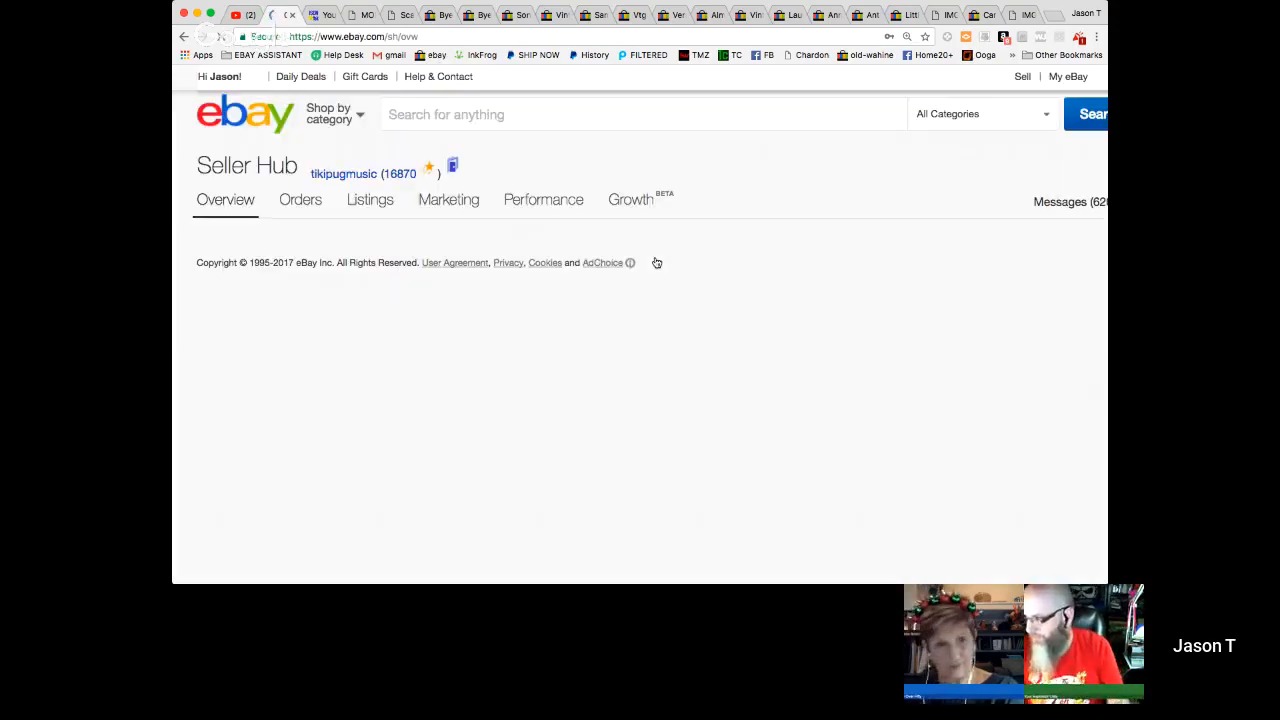
{"action": "mouse_move", "coordinate": [380, 202]}
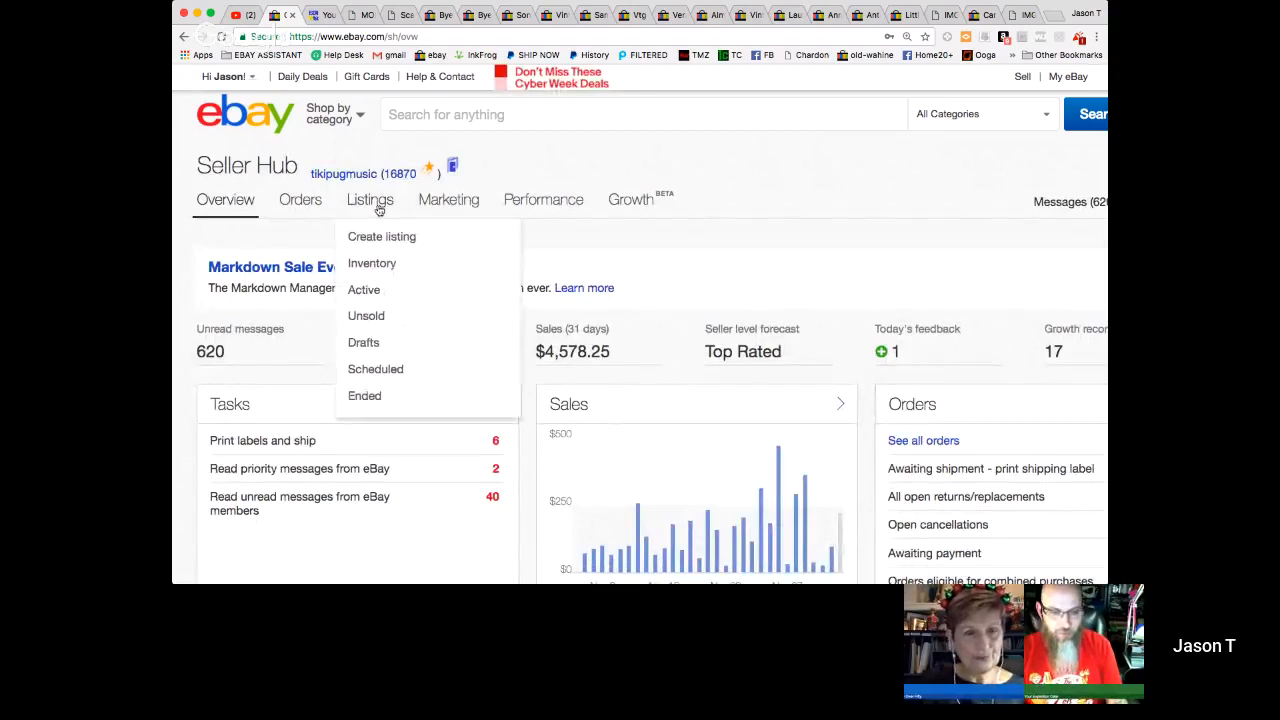
{"action": "left_click", "coordinate": [372, 292]}
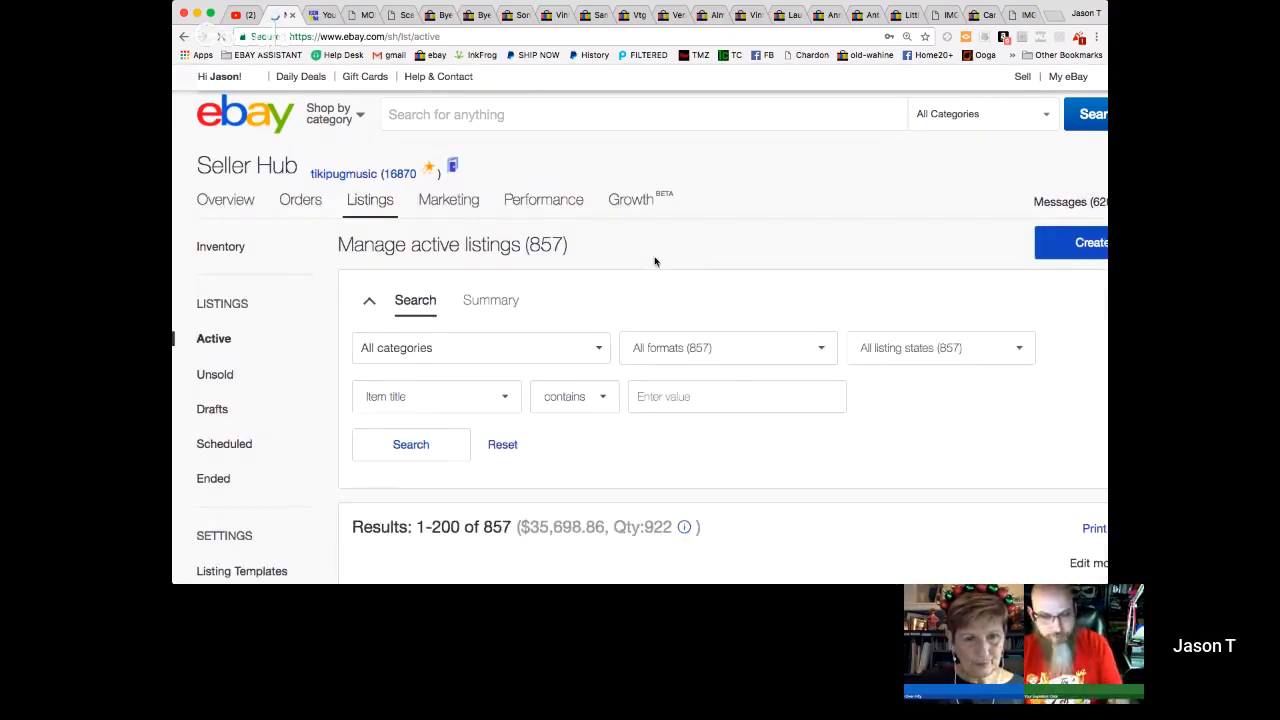
- Open the live Hallmark 2008 Season Treatings Snowmen listing from the active listings and browse its photos
{"action": "scroll", "coordinate": [656, 261], "scroll_direction": "down", "scroll_amount": 1}
{"action": "scroll", "coordinate": [655, 262], "scroll_direction": "down", "scroll_amount": 3}
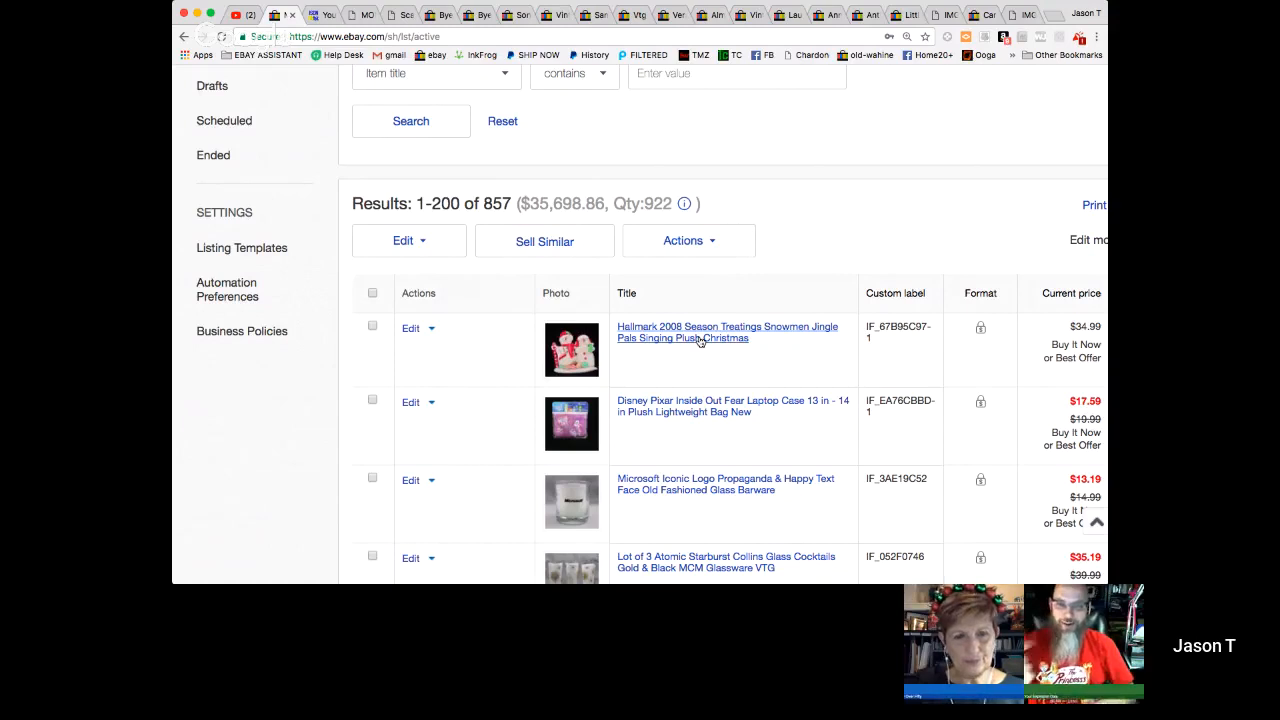
{"action": "left_click", "coordinate": [700, 341]}
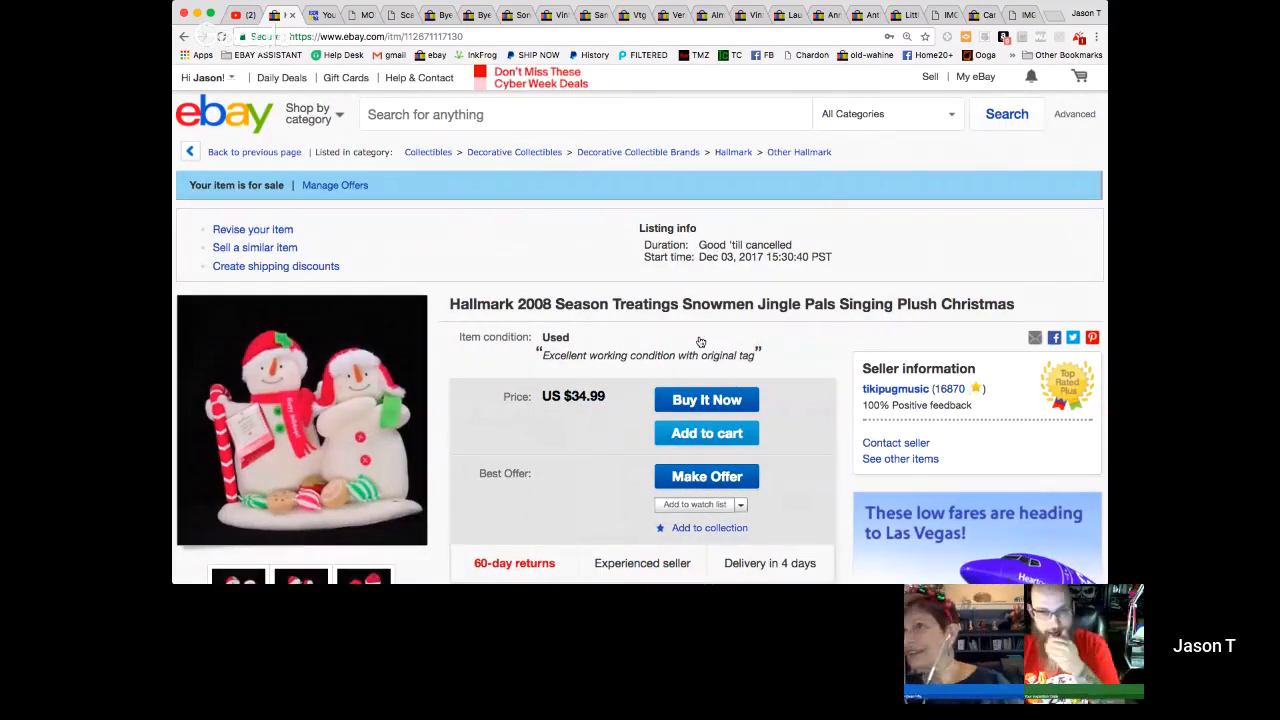
{"action": "scroll", "coordinate": [803, 417], "scroll_direction": "down", "scroll_amount": 2}
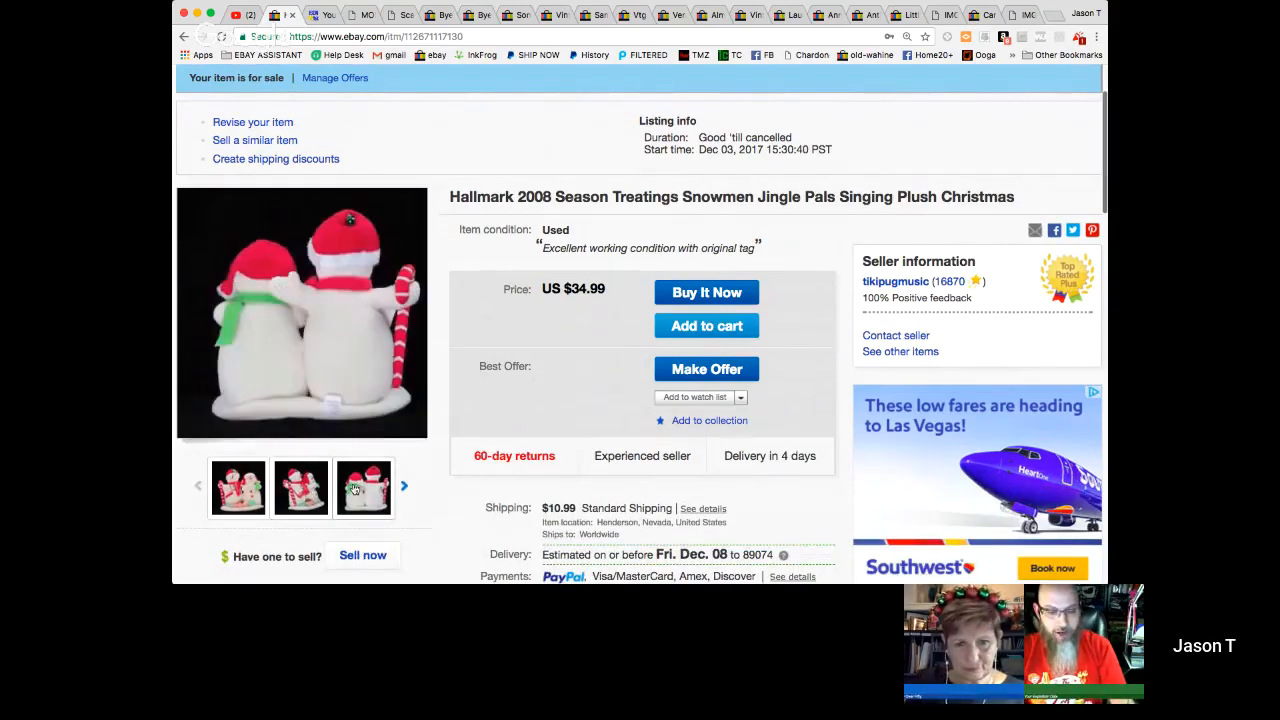
{"action": "left_click", "coordinate": [402, 485]}
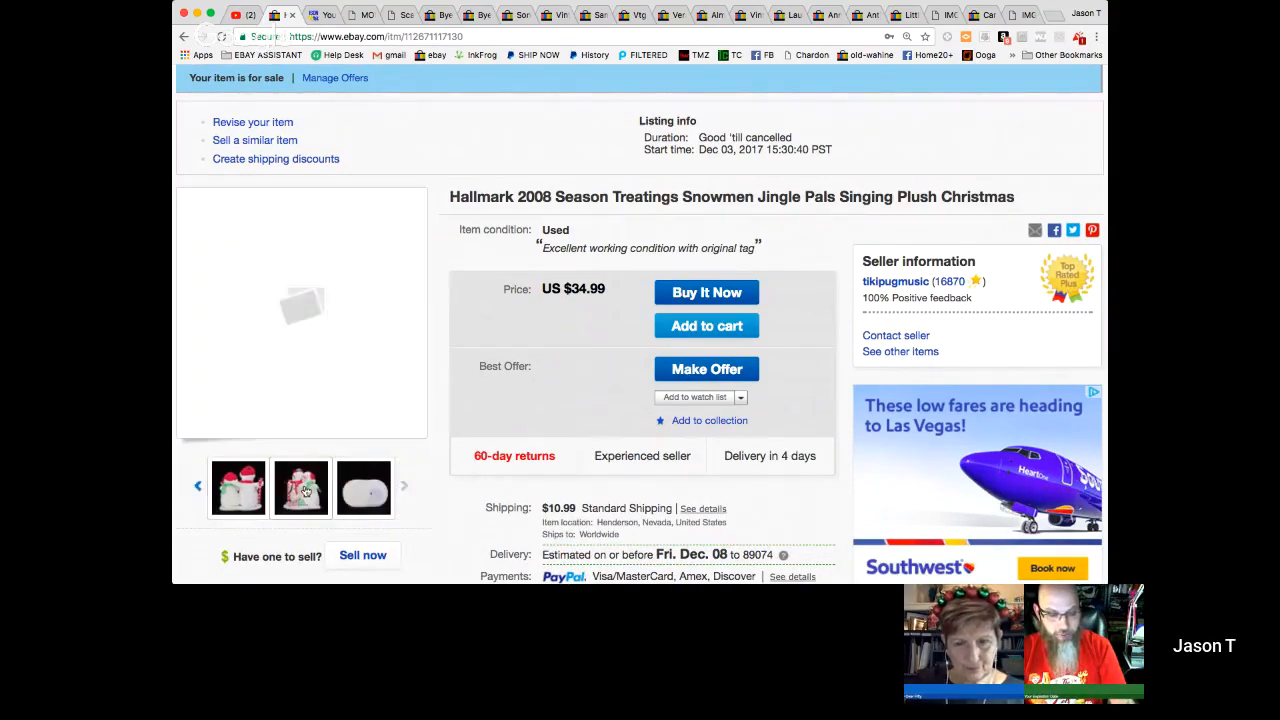
- Open the embedded 2008 Hallmark Buddies Snowmen Singing Plush video from the listing's description, play it to check it works, and pause it
{"action": "scroll", "coordinate": [549, 457], "scroll_direction": "down", "scroll_amount": 6}
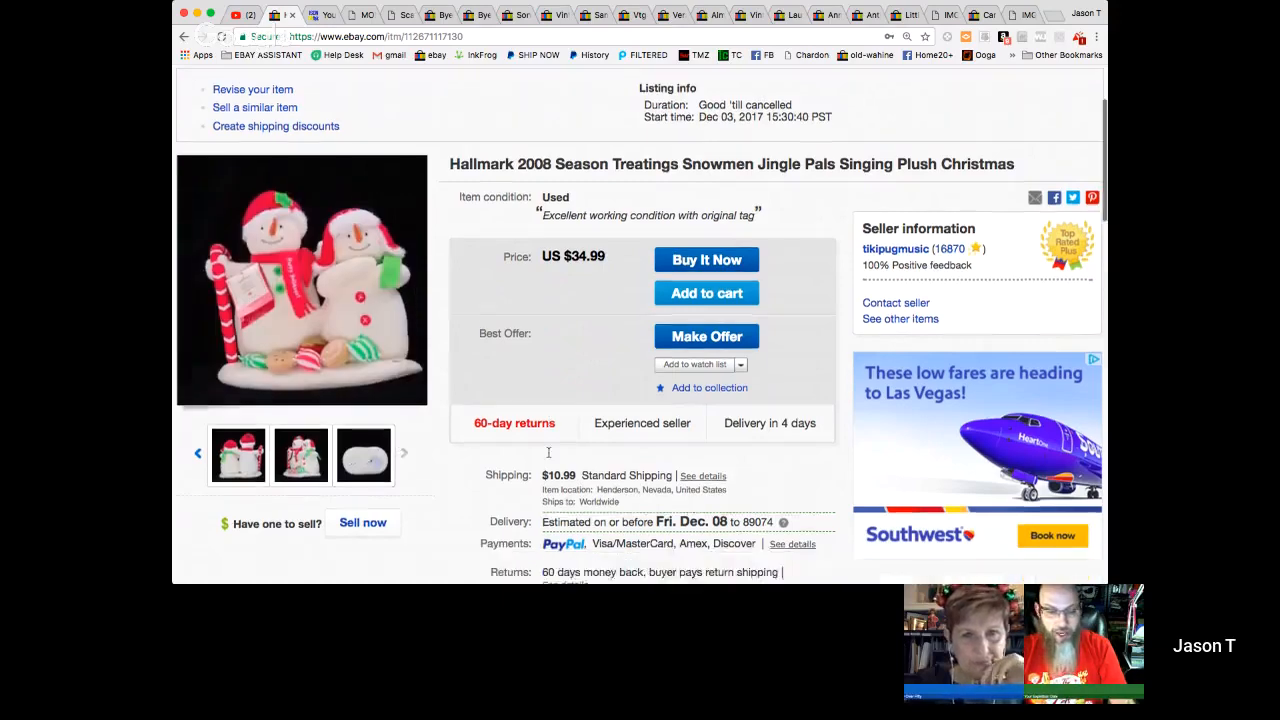
{"action": "scroll", "coordinate": [549, 457], "scroll_direction": "down", "scroll_amount": 4}
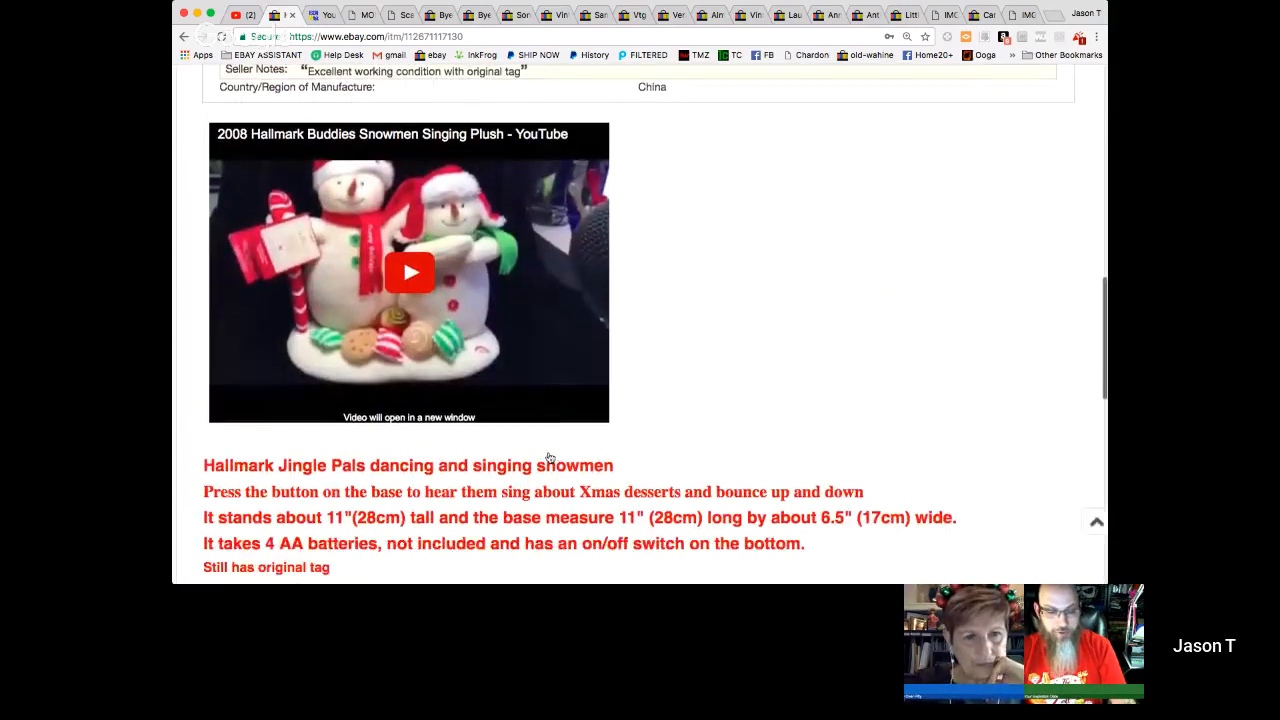
{"action": "scroll", "coordinate": [549, 457], "scroll_direction": "up", "scroll_amount": 1}
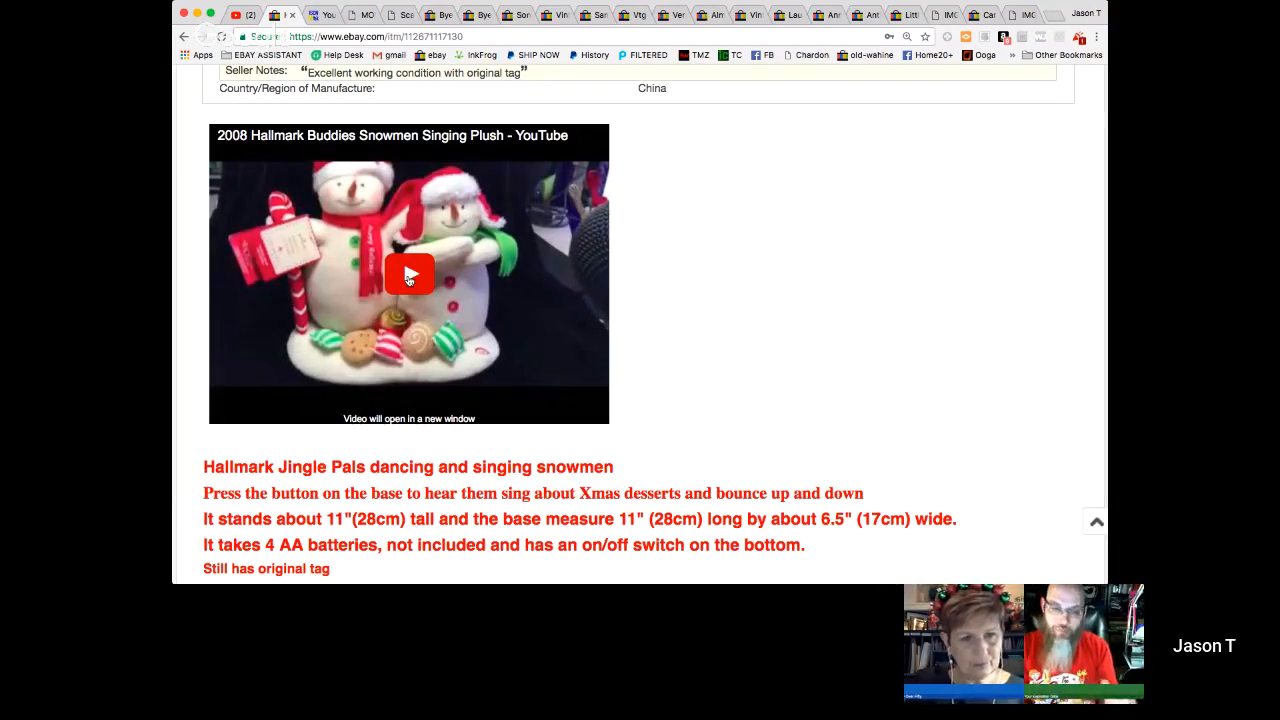
{"action": "left_click", "coordinate": [409, 276]}
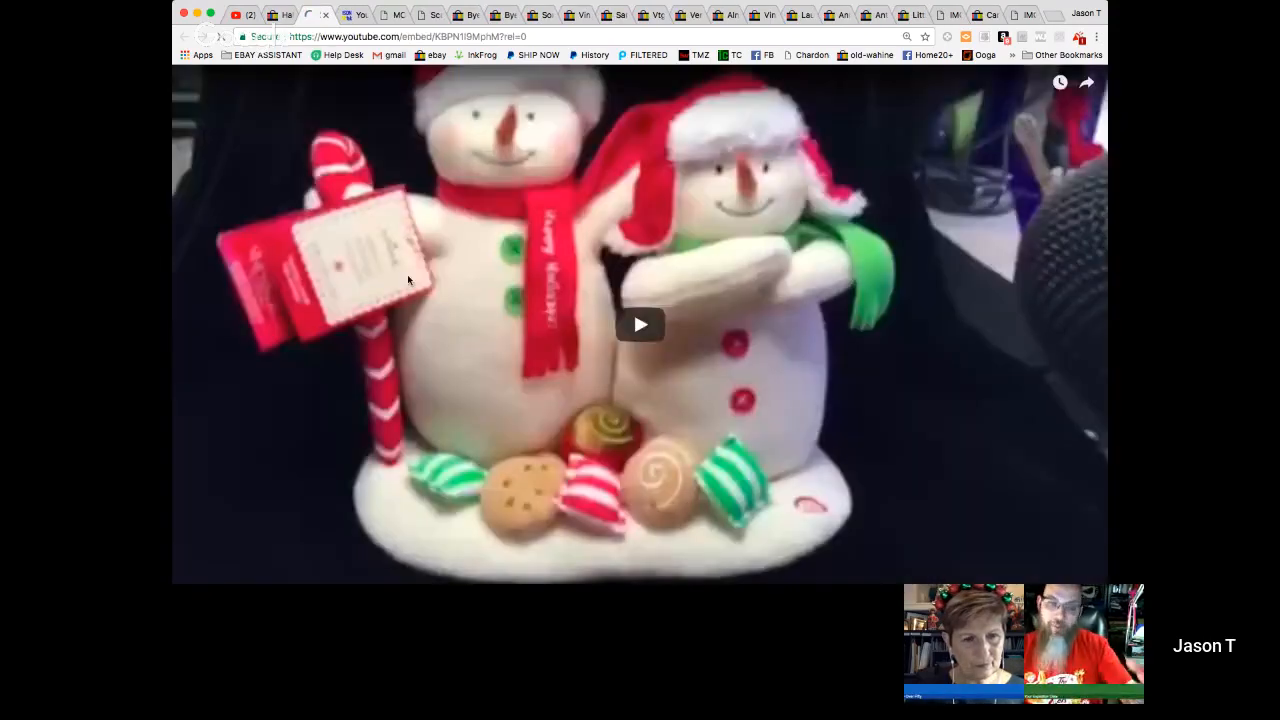
{"action": "left_click", "coordinate": [630, 326]}
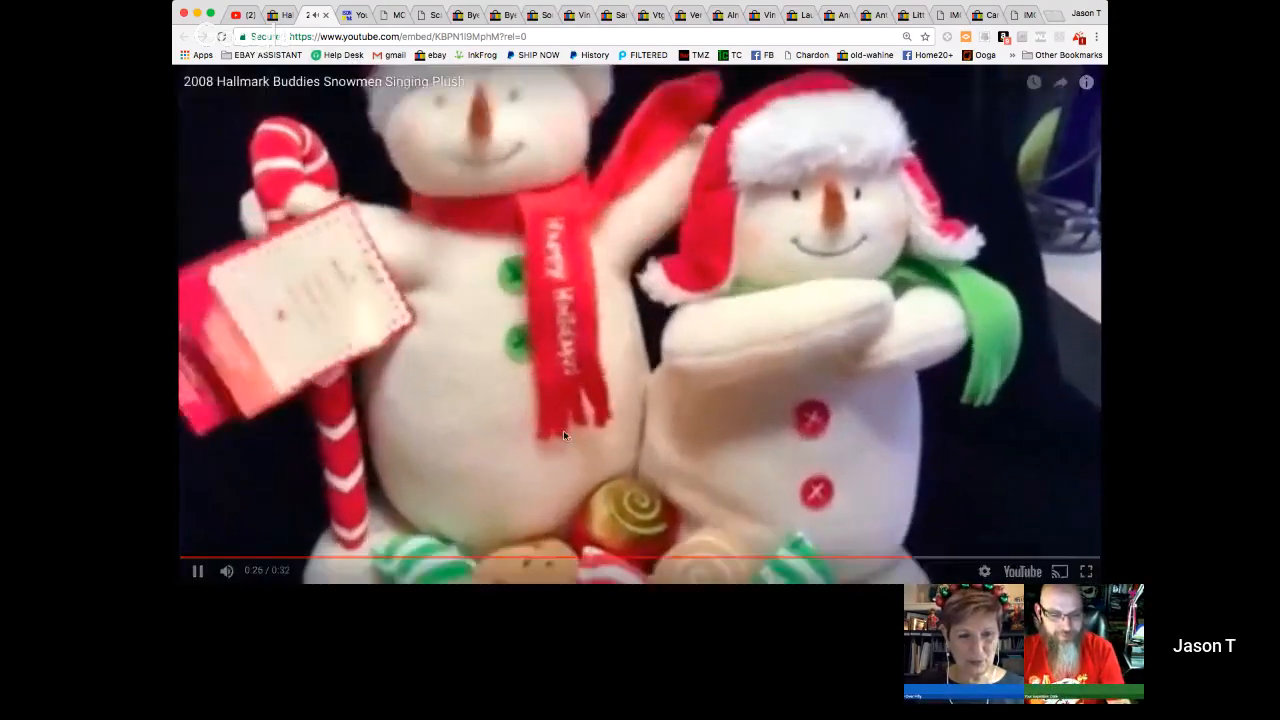
{"action": "left_click", "coordinate": [197, 571]}
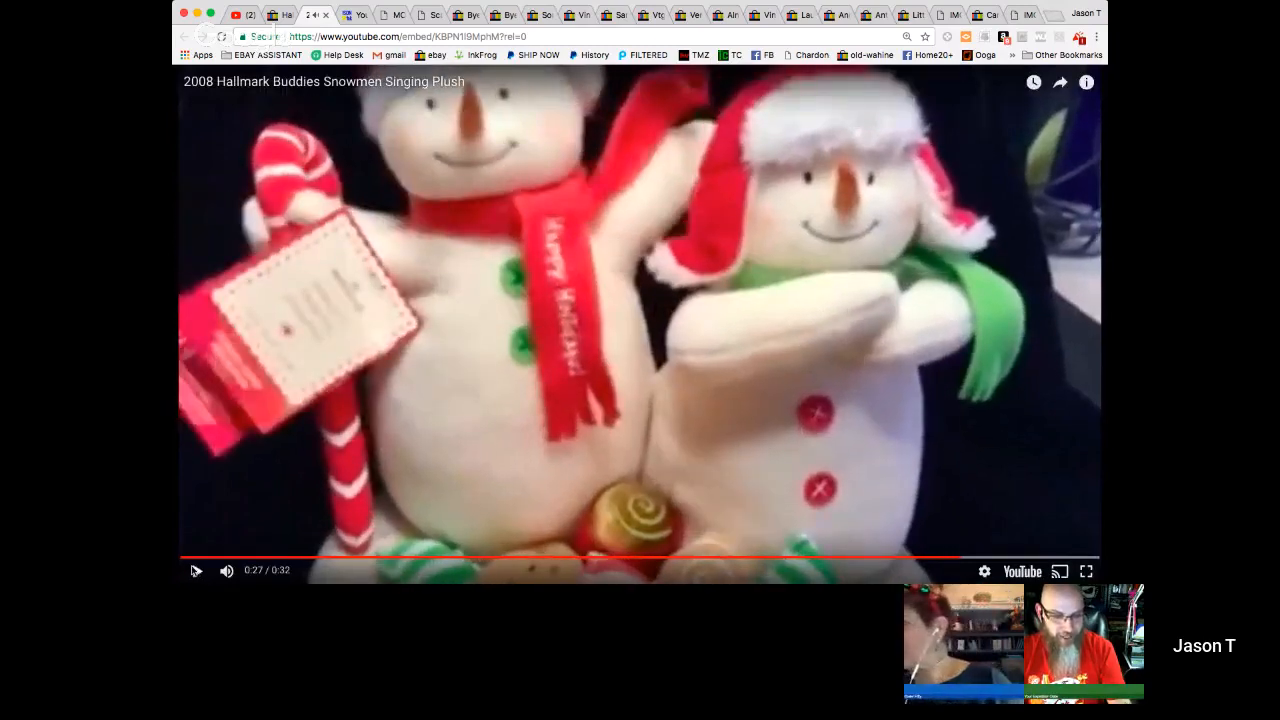